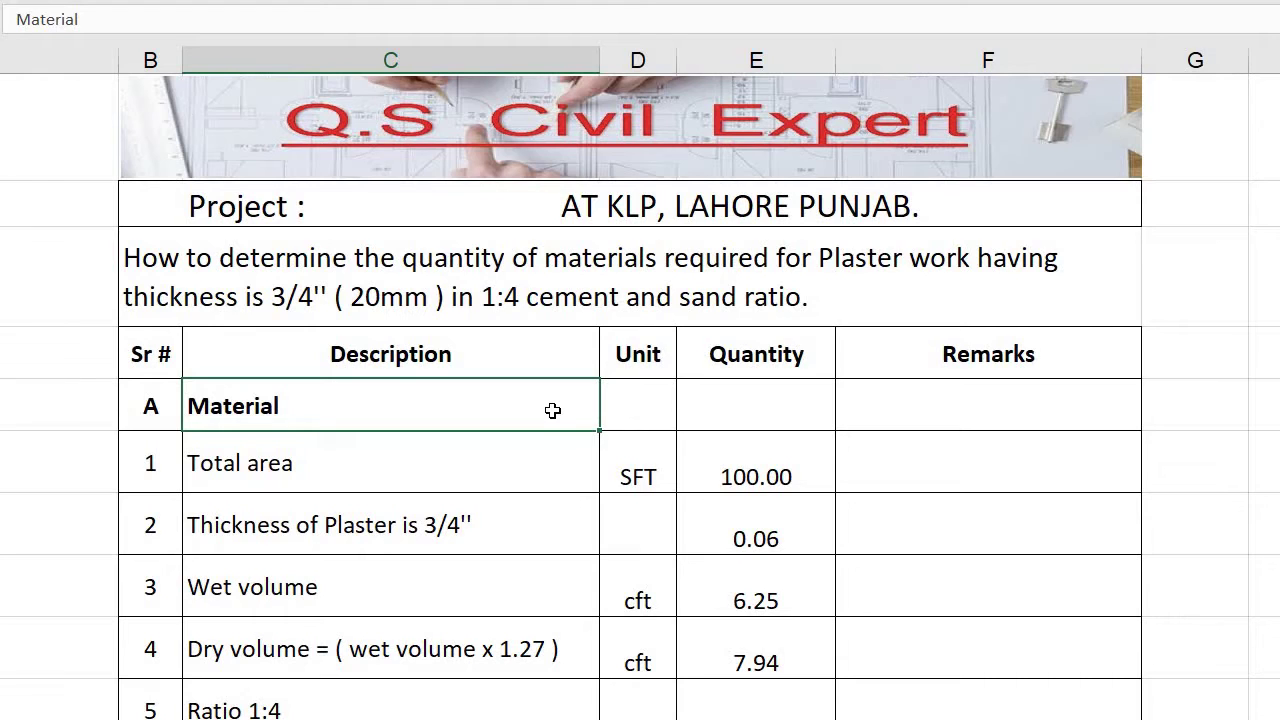
- Review the problem statement above the table and the Material section for the 1:4 plaster work estimate
{"action": "left_click", "coordinate": [512, 482]}
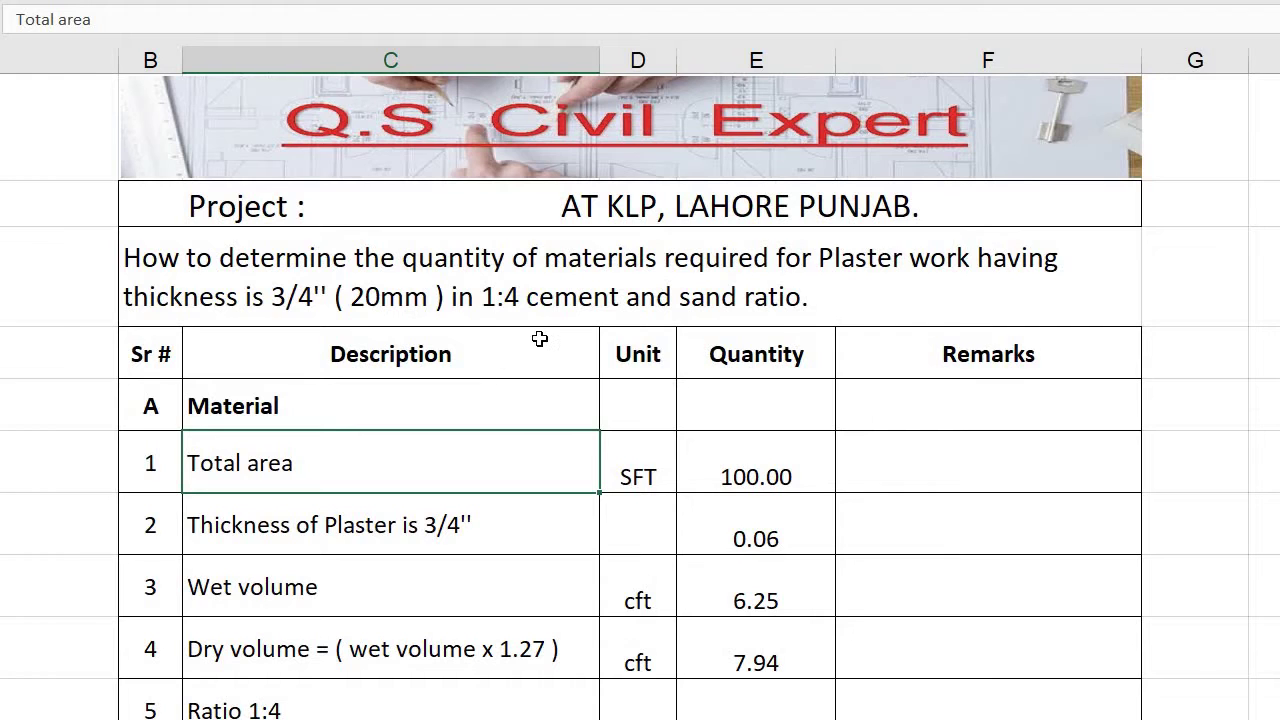
{"action": "left_click", "coordinate": [620, 293]}
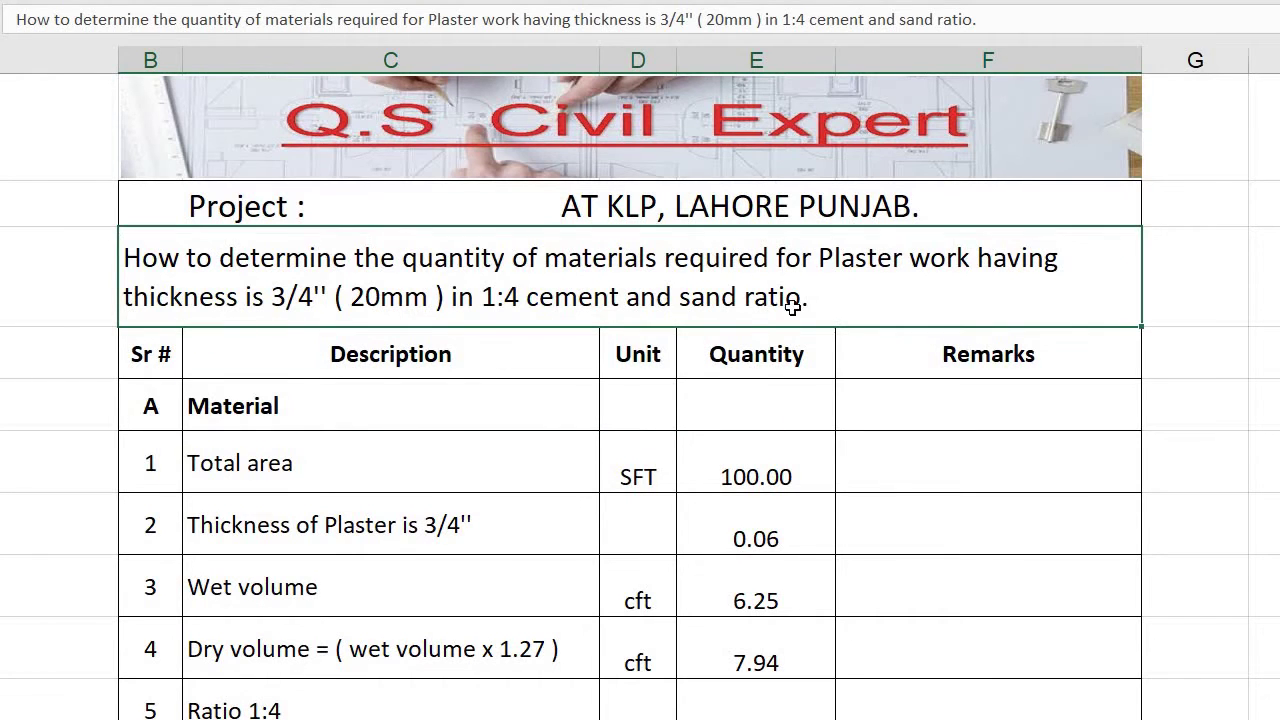
{"action": "left_click", "coordinate": [500, 422]}
{"action": "left_click", "coordinate": [540, 298]}
{"action": "left_click", "coordinate": [479, 388]}
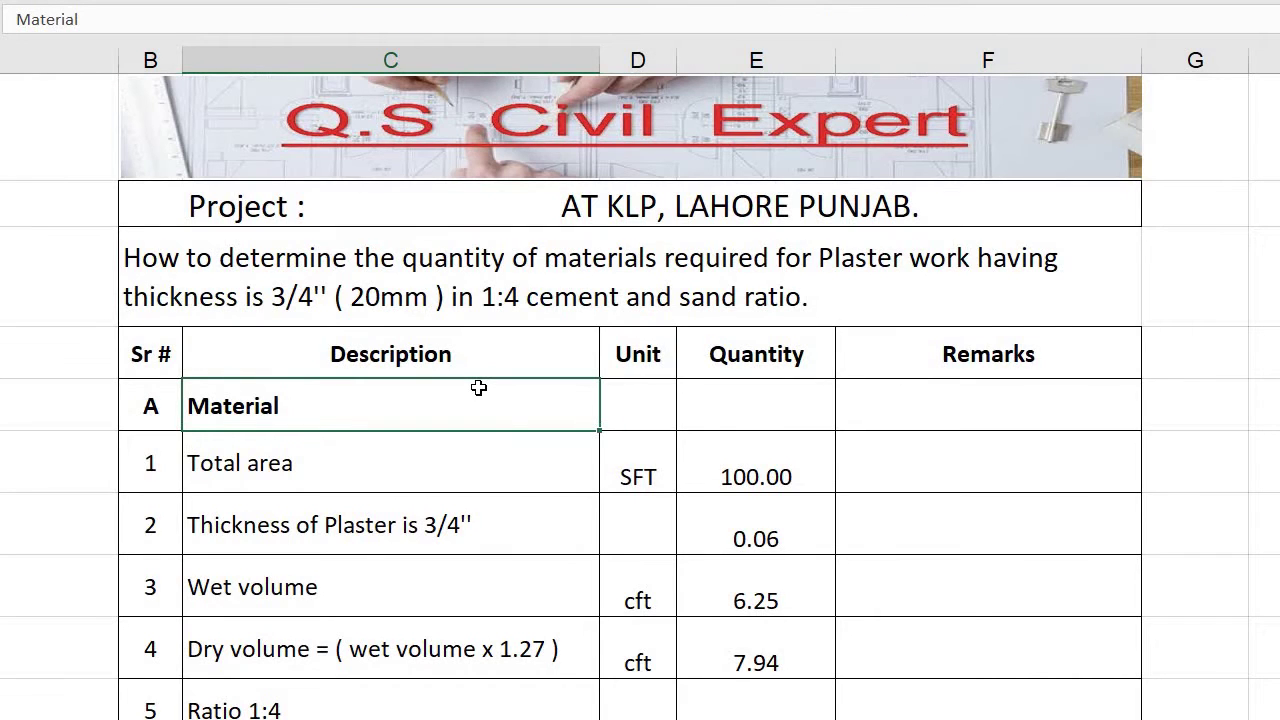
{"action": "left_click", "coordinate": [538, 294]}
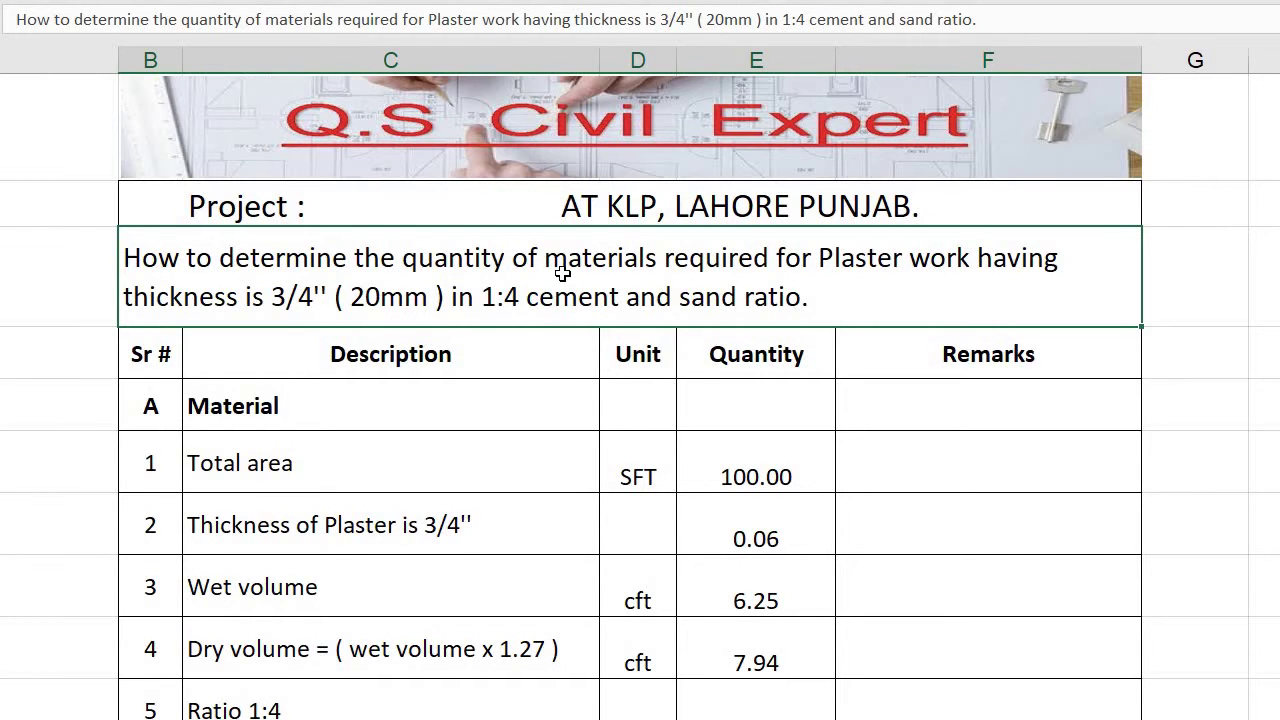
{"action": "scroll", "coordinate": [562, 272], "scroll_direction": "down", "scroll_amount": 2}
{"action": "scroll", "coordinate": [563, 274], "scroll_direction": "up", "scroll_amount": 1}
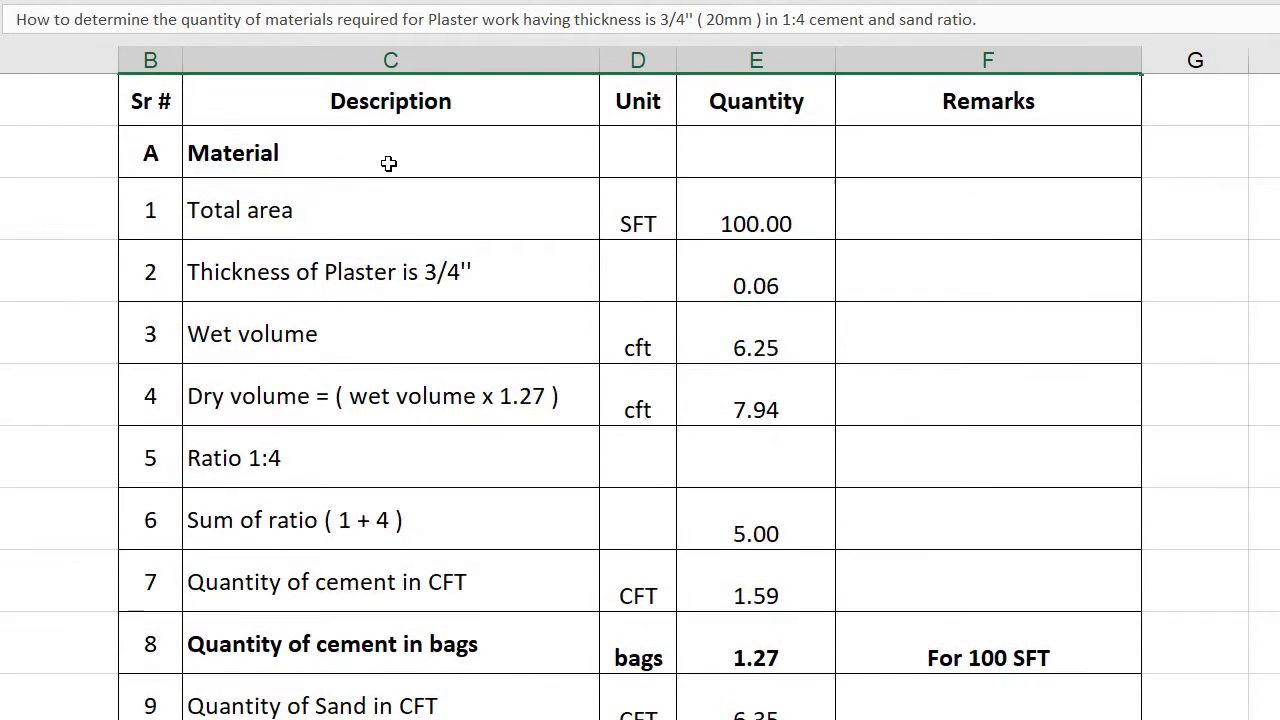
- Examine the Total area row under Material, checking its description and quantity
{"action": "left_click", "coordinate": [389, 163]}
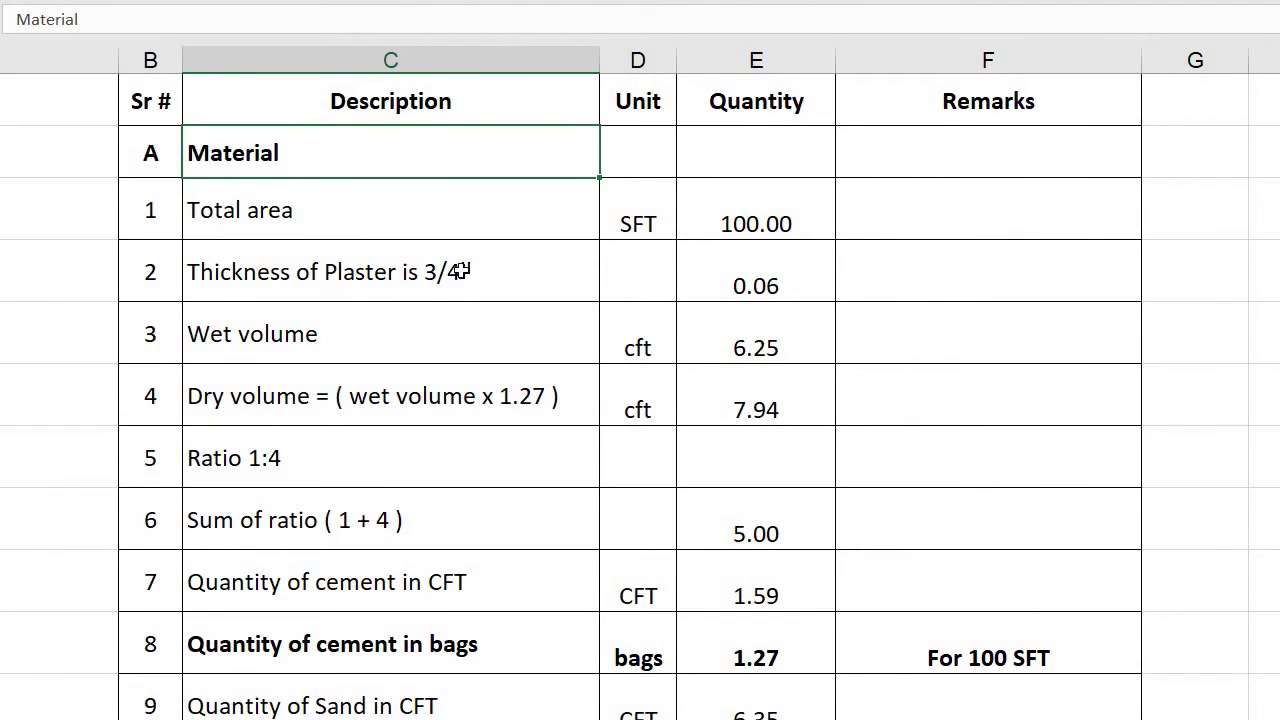
{"action": "left_click", "coordinate": [460, 227]}
{"action": "left_click", "coordinate": [766, 213]}
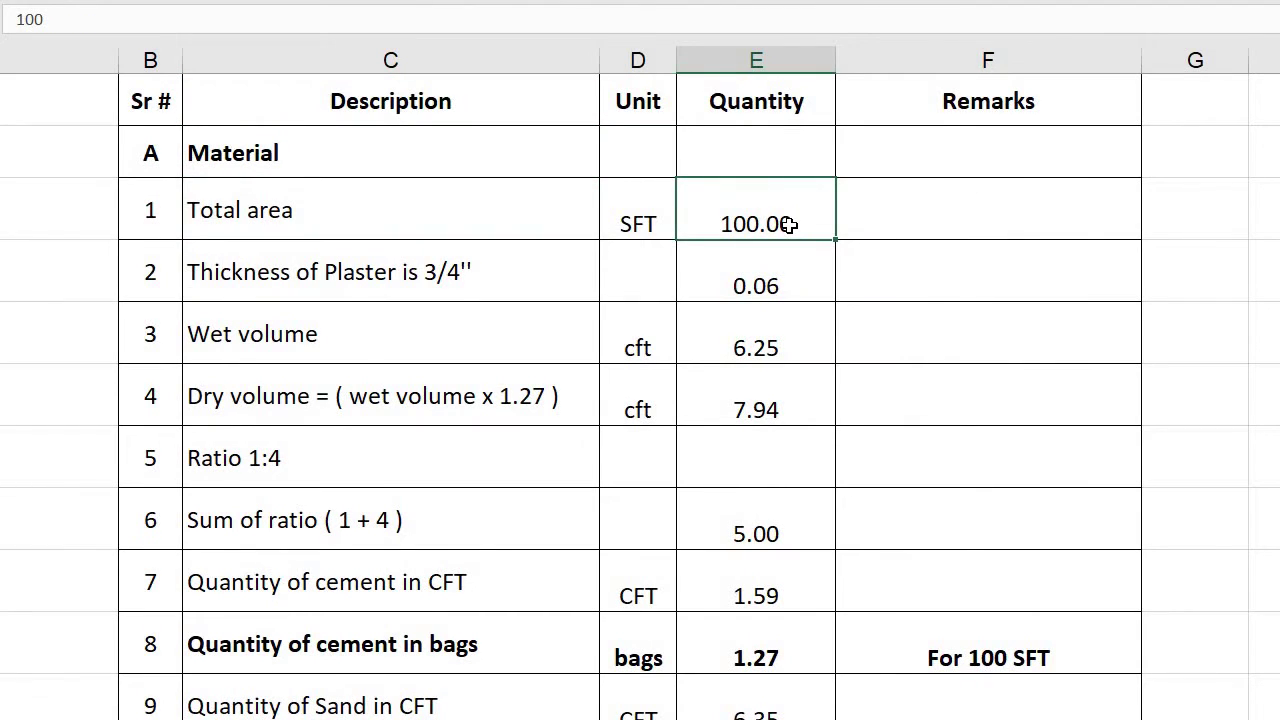
{"action": "key", "text": "Left"}
{"action": "key", "text": "Left"}
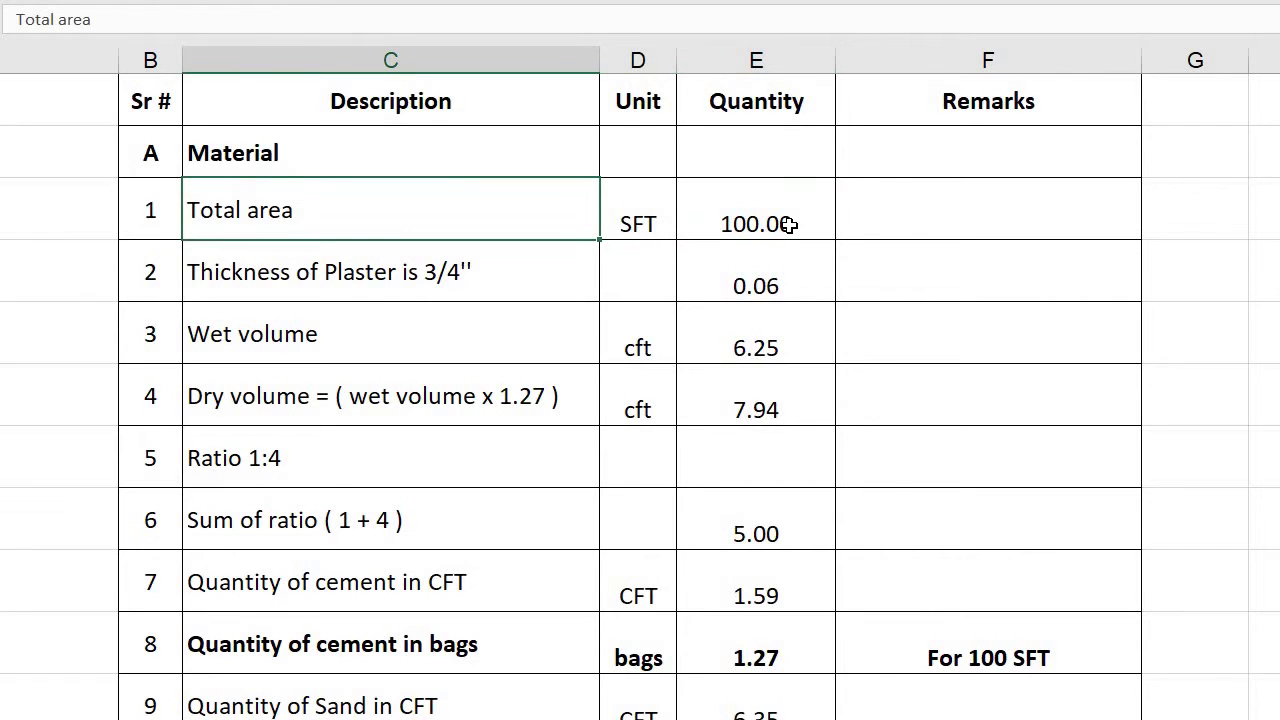
- Inspect the plaster thickness row and the formula behind its quantity
{"action": "key", "text": "Down"}
{"action": "key", "text": "Right"}
{"action": "key", "text": "Right"}
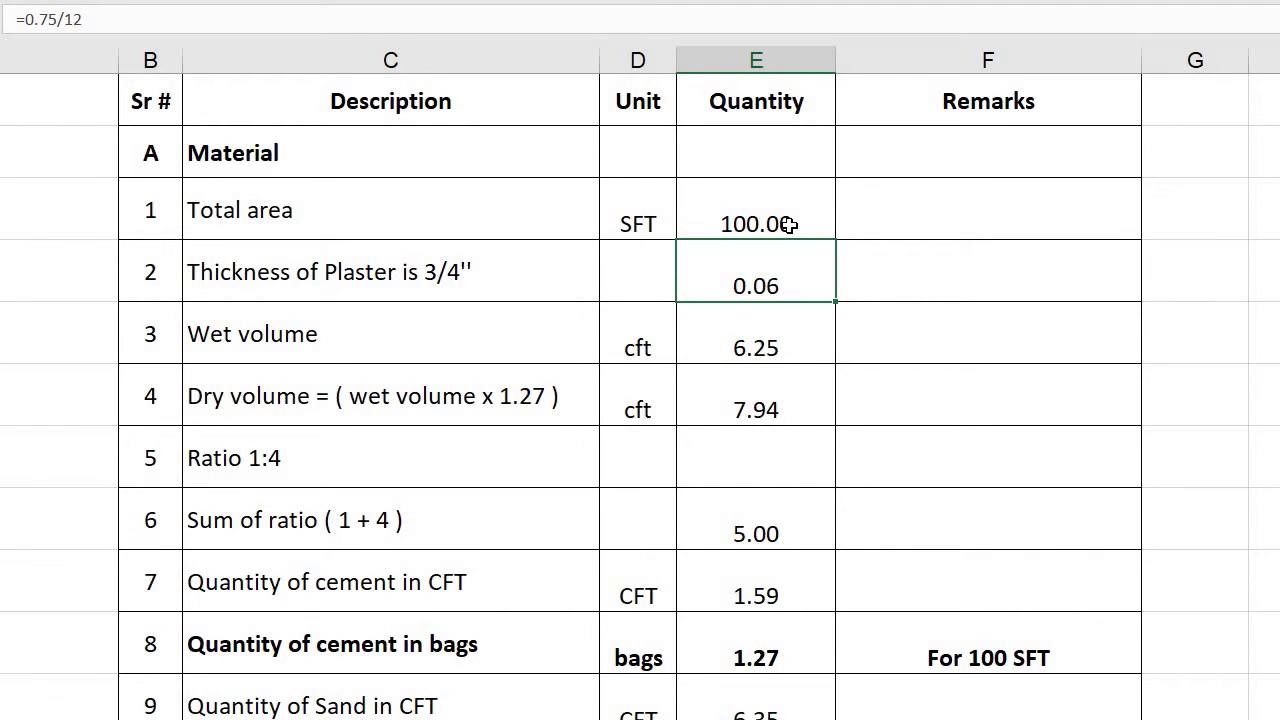
{"action": "key", "text": "Left"}
{"action": "key", "text": "Left"}
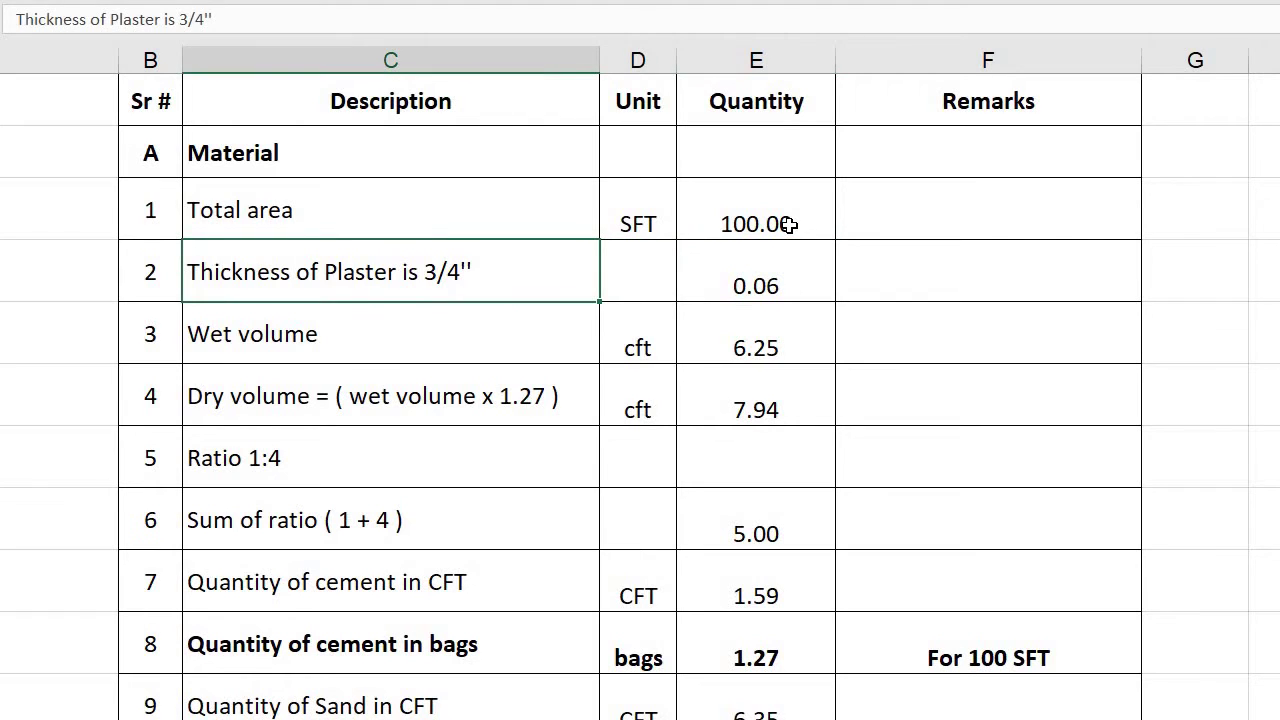
{"action": "key", "text": "Right"}
- Examine how the wet volume formula combines the total area and plaster thickness quantities
{"action": "left_click", "coordinate": [748, 205]}
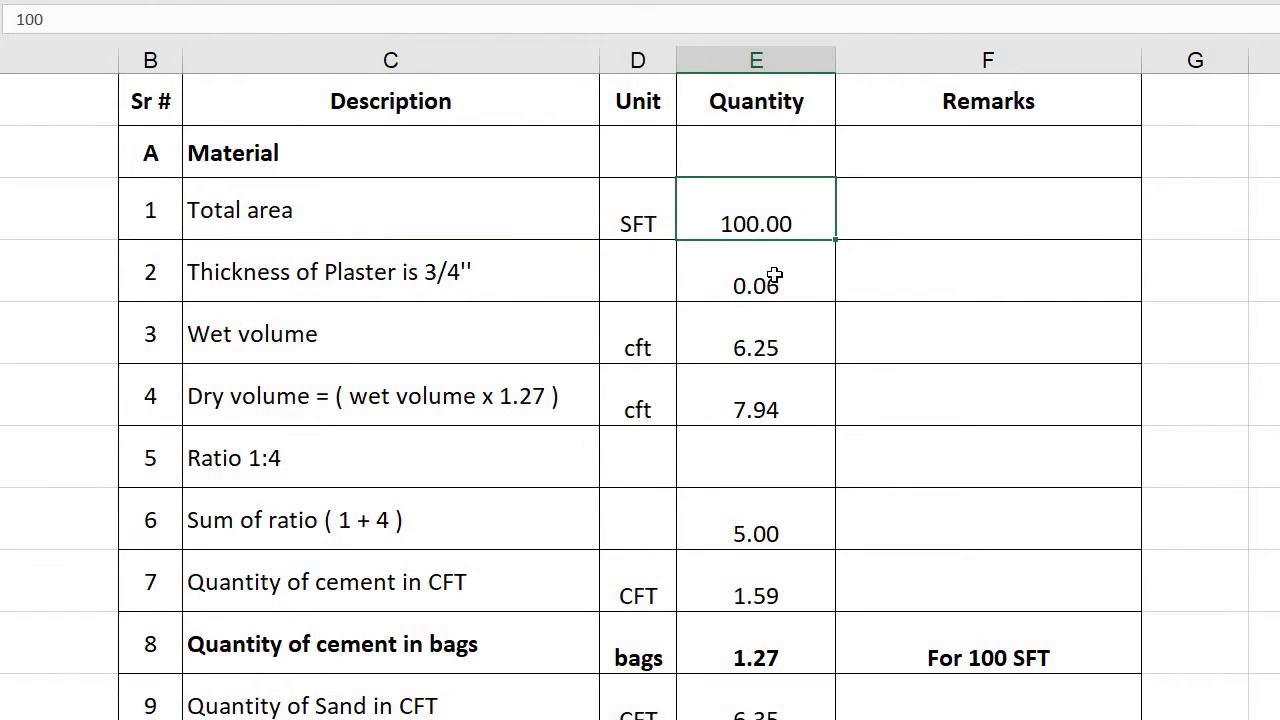
{"action": "left_click", "coordinate": [777, 265]}
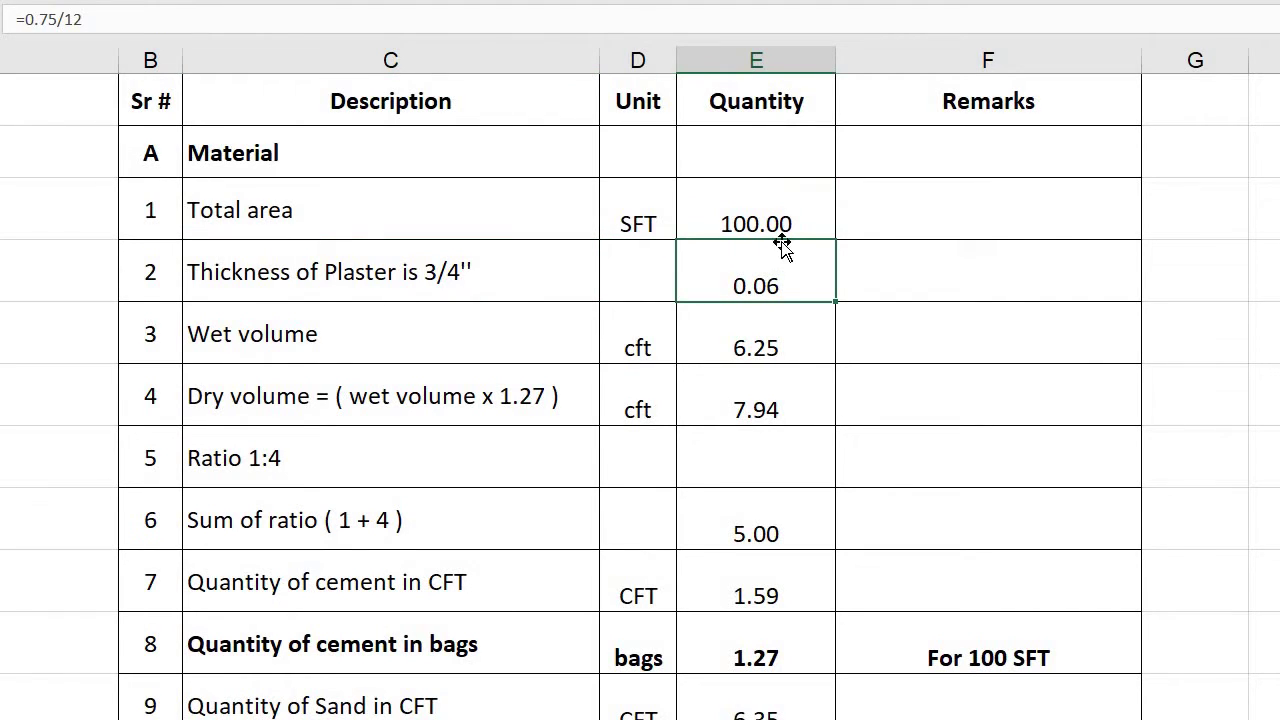
{"action": "left_click", "coordinate": [745, 342]}
{"action": "left_click", "coordinate": [768, 286]}
{"action": "left_click", "coordinate": [777, 200]}
{"action": "left_click", "coordinate": [748, 347]}
{"action": "double_click", "coordinate": [748, 347]}
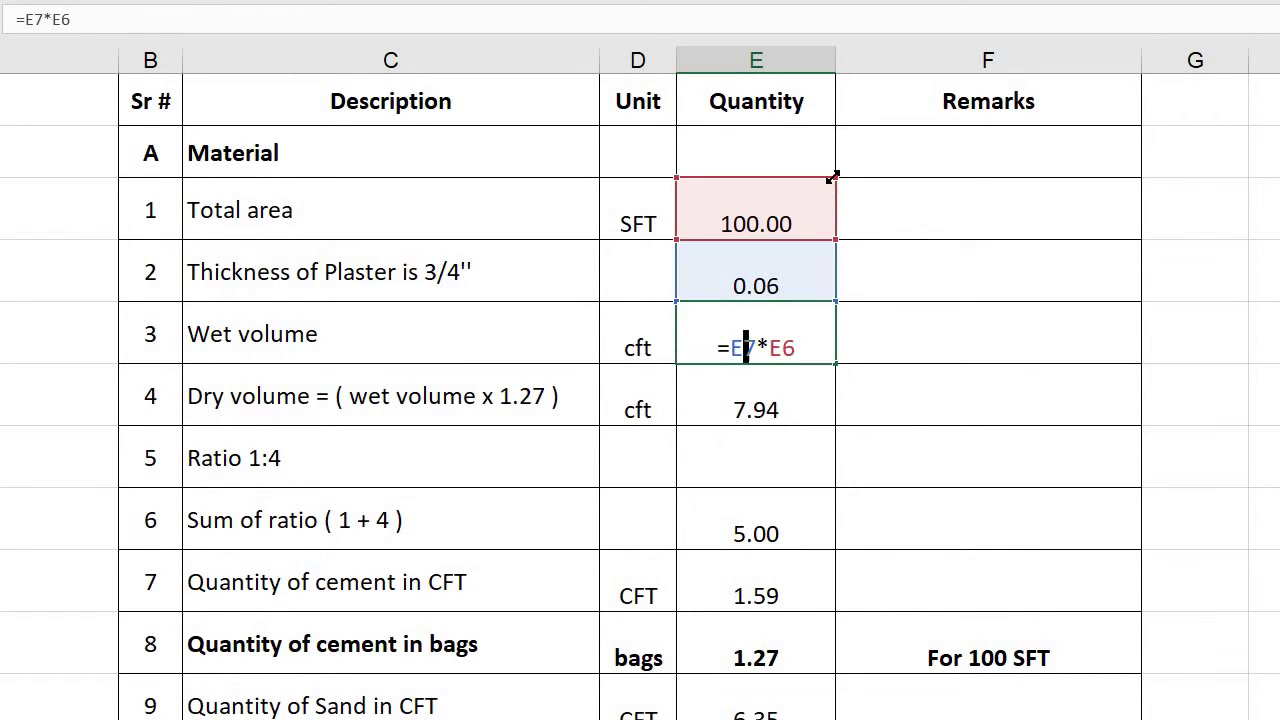
{"action": "key", "text": "Return"}
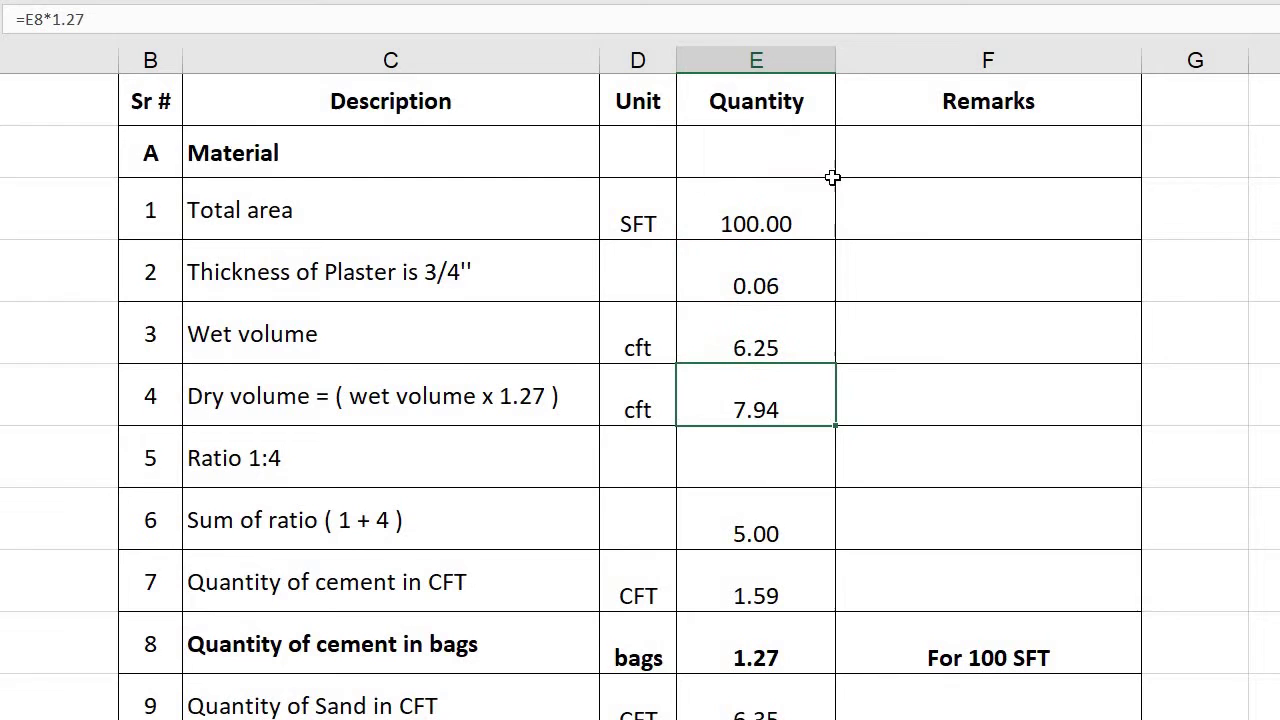
{"action": "left_click", "coordinate": [782, 318]}
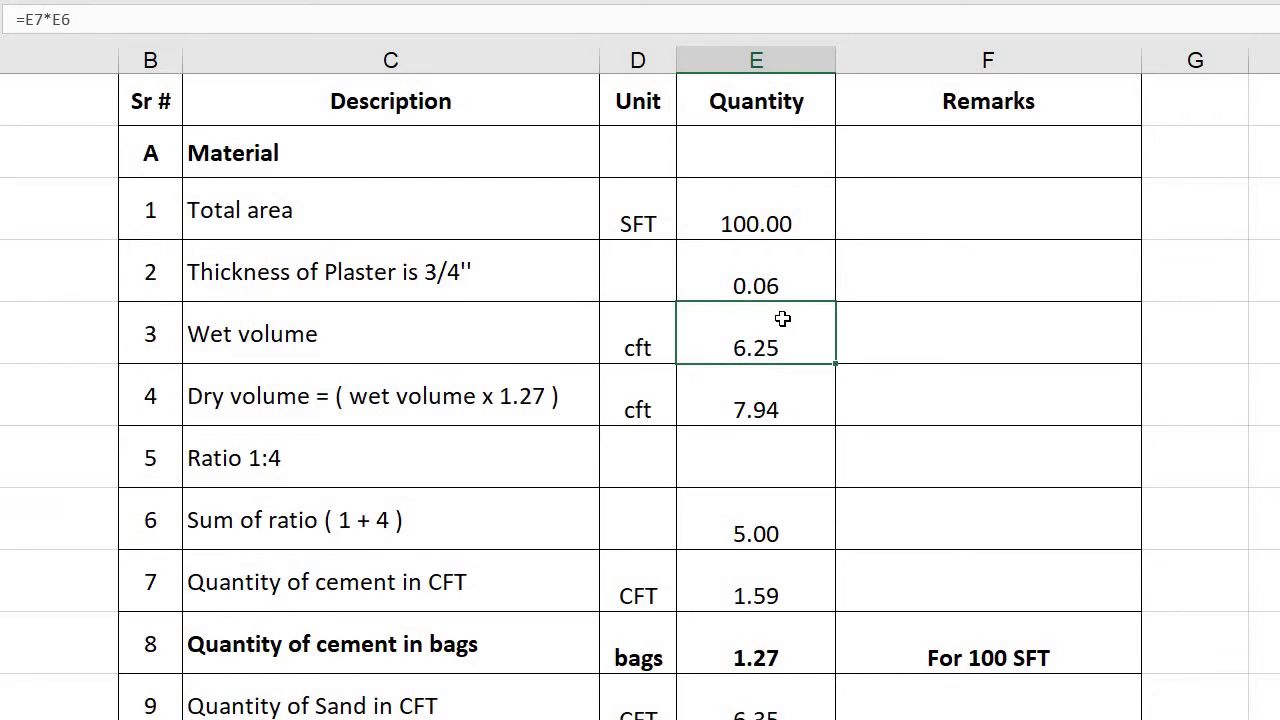
{"action": "left_click", "coordinate": [459, 356]}
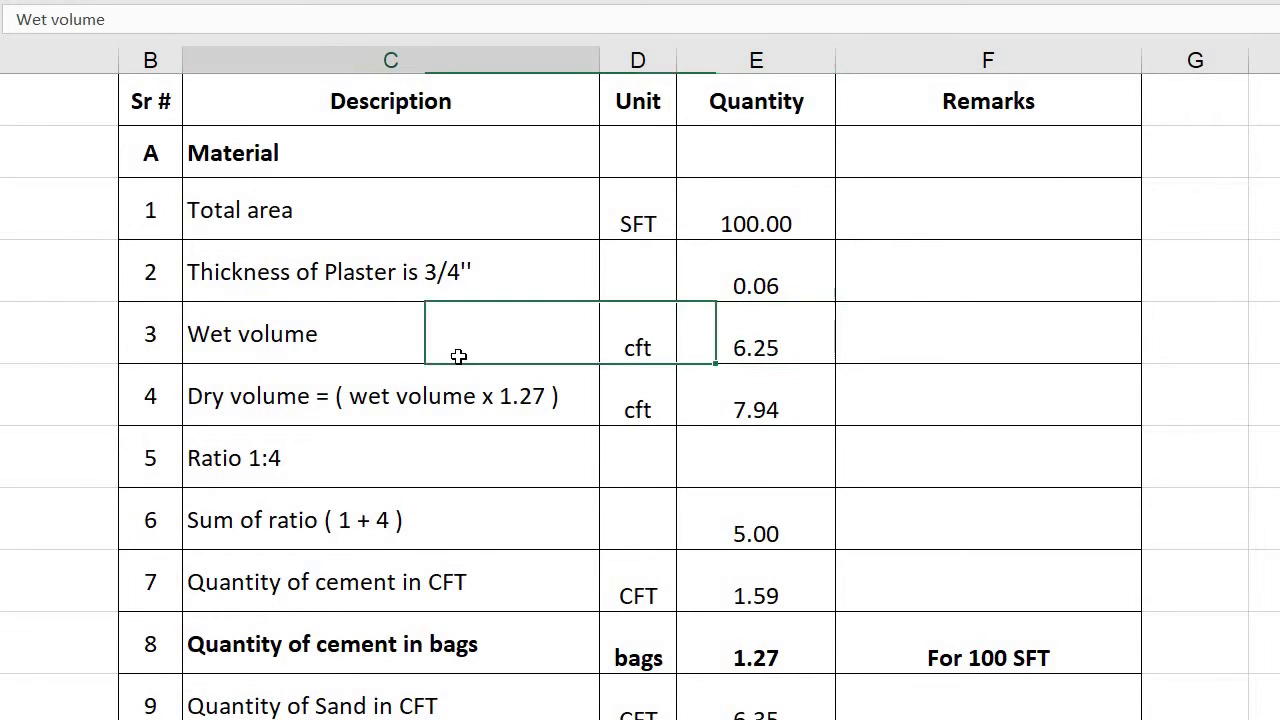
{"action": "left_click", "coordinate": [794, 353]}
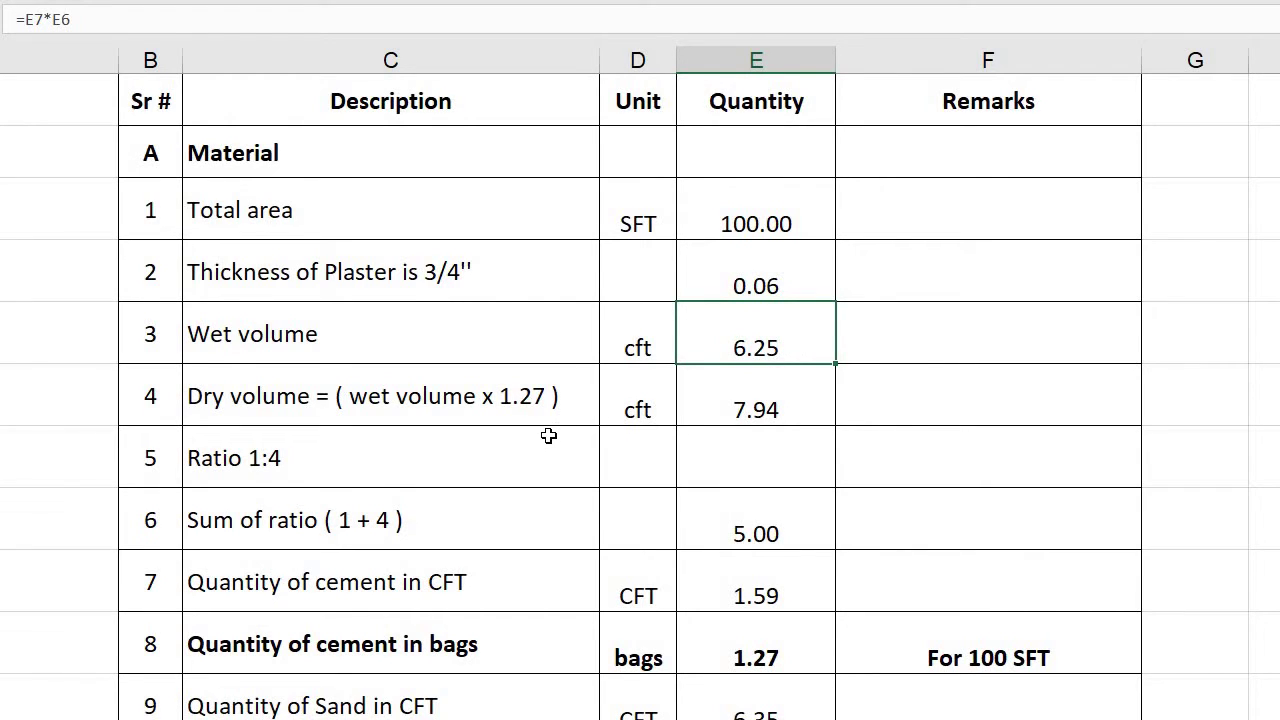
- Inspect the dry volume formula and its reference to the wet volume quantity
{"action": "left_click", "coordinate": [530, 396]}
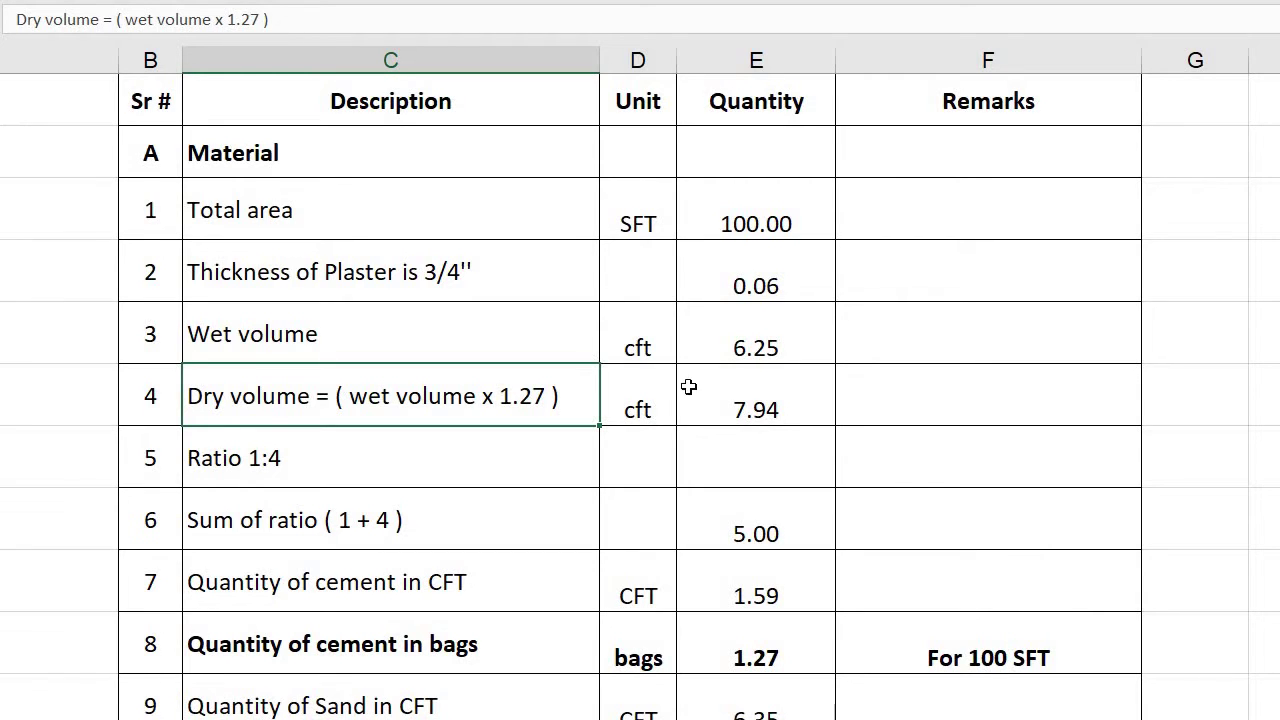
{"action": "left_click", "coordinate": [745, 329]}
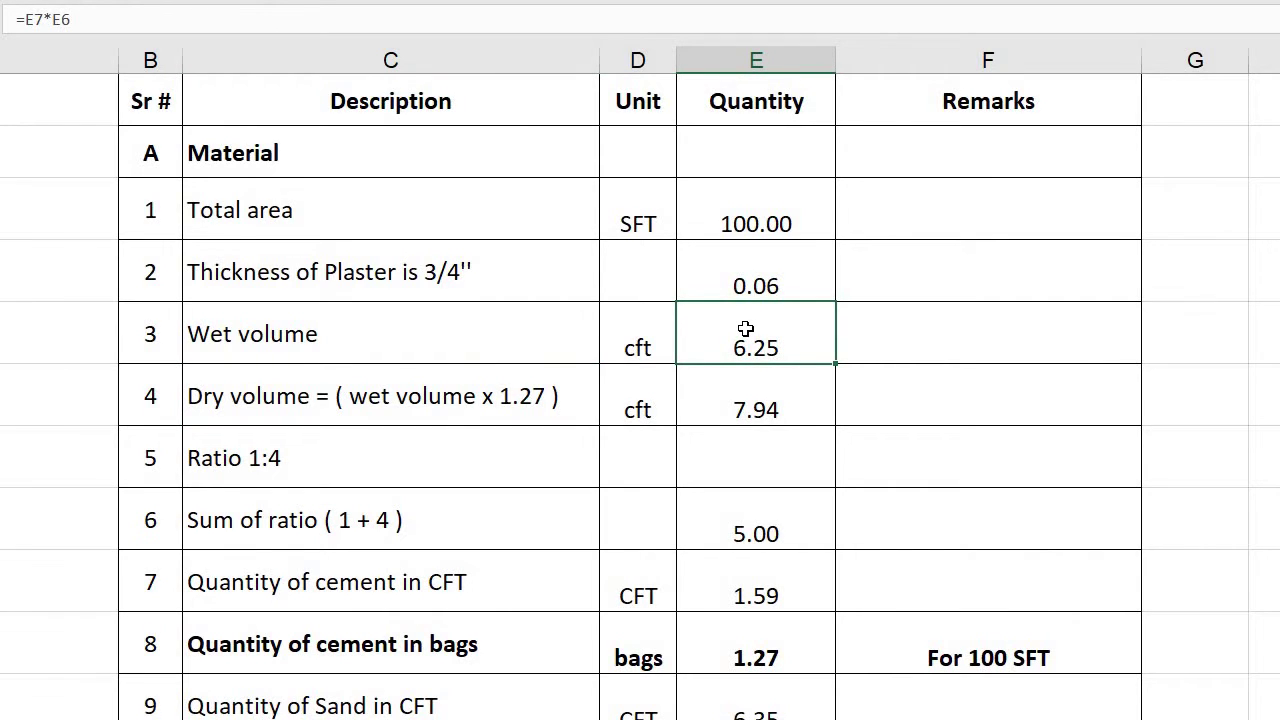
{"action": "double_click", "coordinate": [761, 400]}
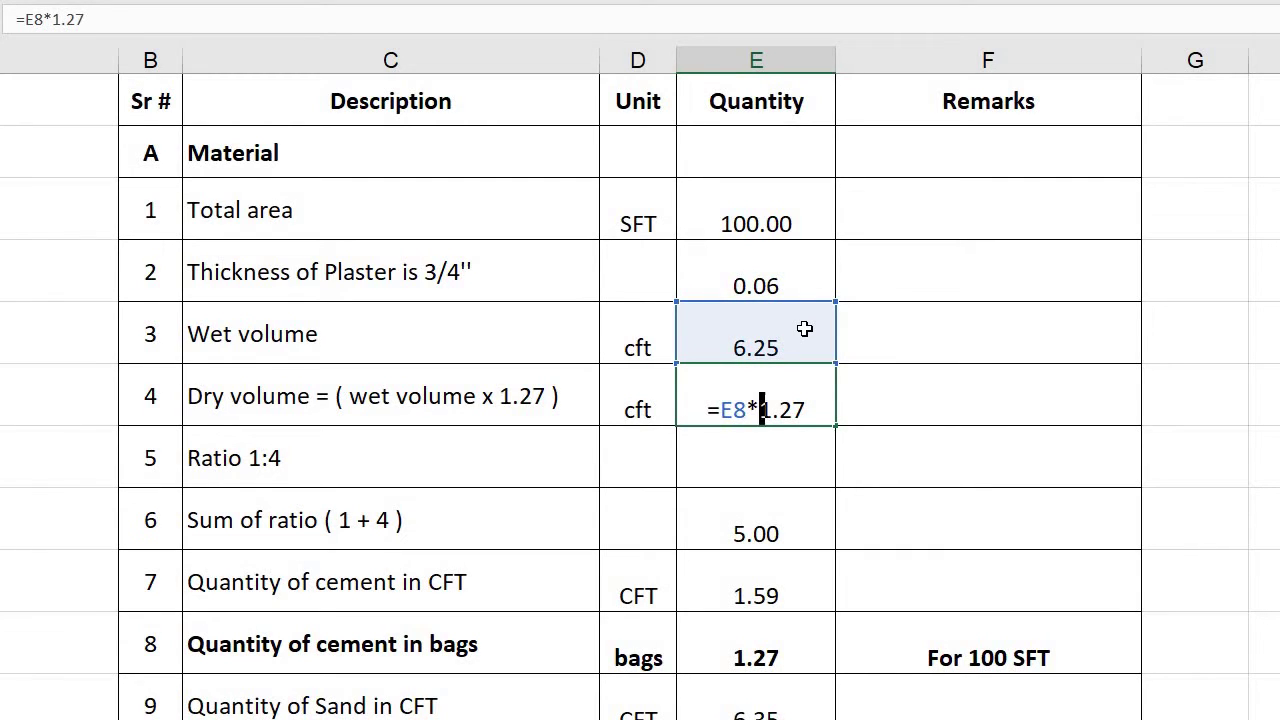
{"action": "key", "text": "Return"}
{"action": "left_click", "coordinate": [777, 390]}
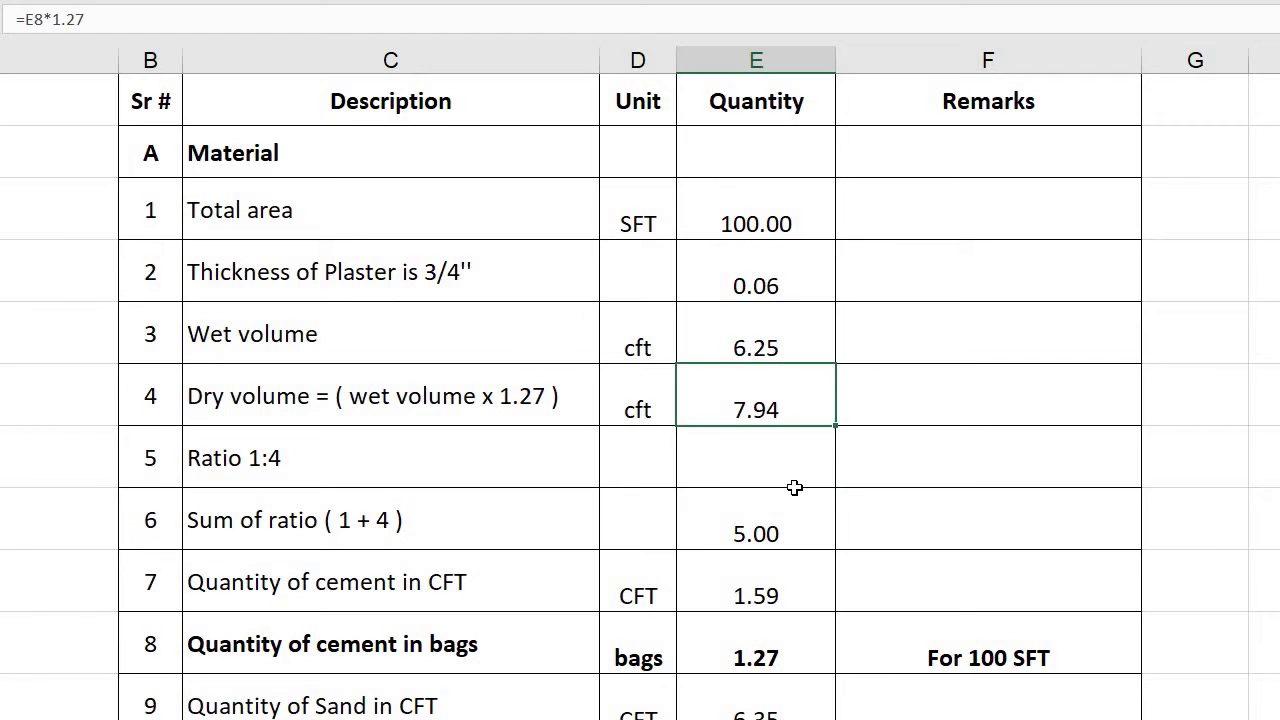
- Review the Ratio 1:4 row against the Sum of ratio row and its quantity
{"action": "left_click", "coordinate": [502, 472]}
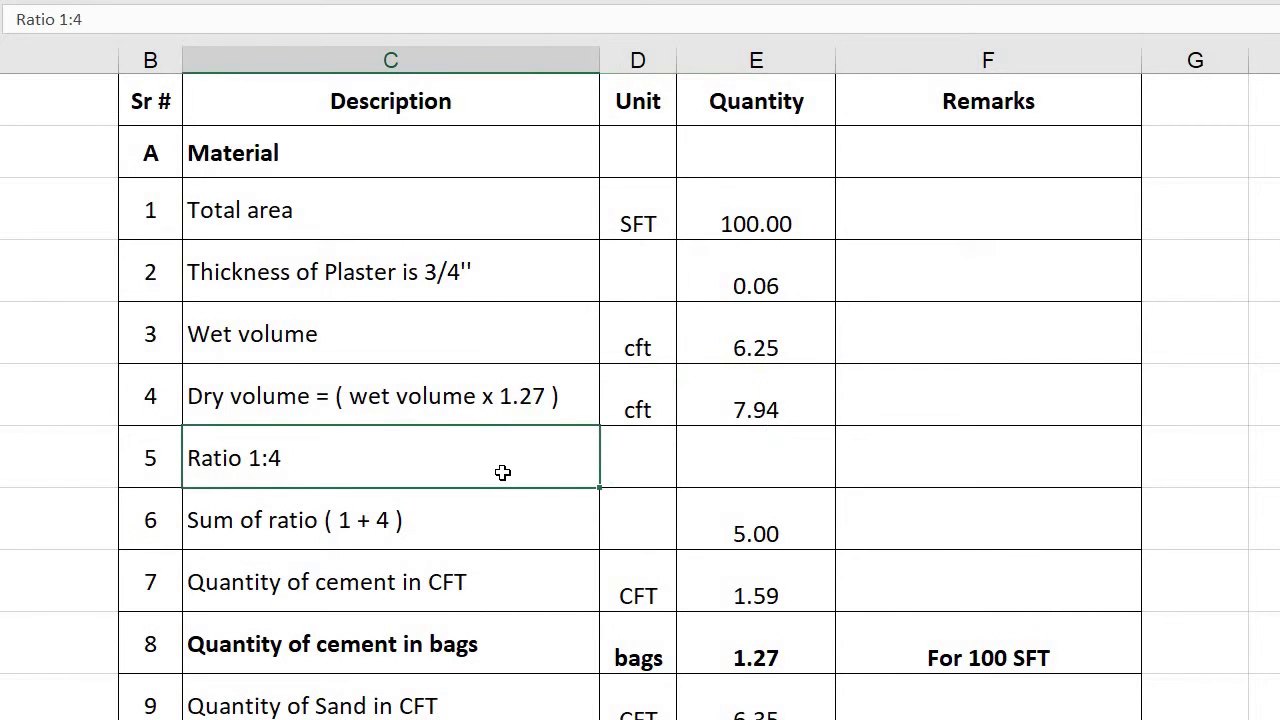
{"action": "scroll", "coordinate": [544, 298], "scroll_direction": "down", "scroll_amount": 1}
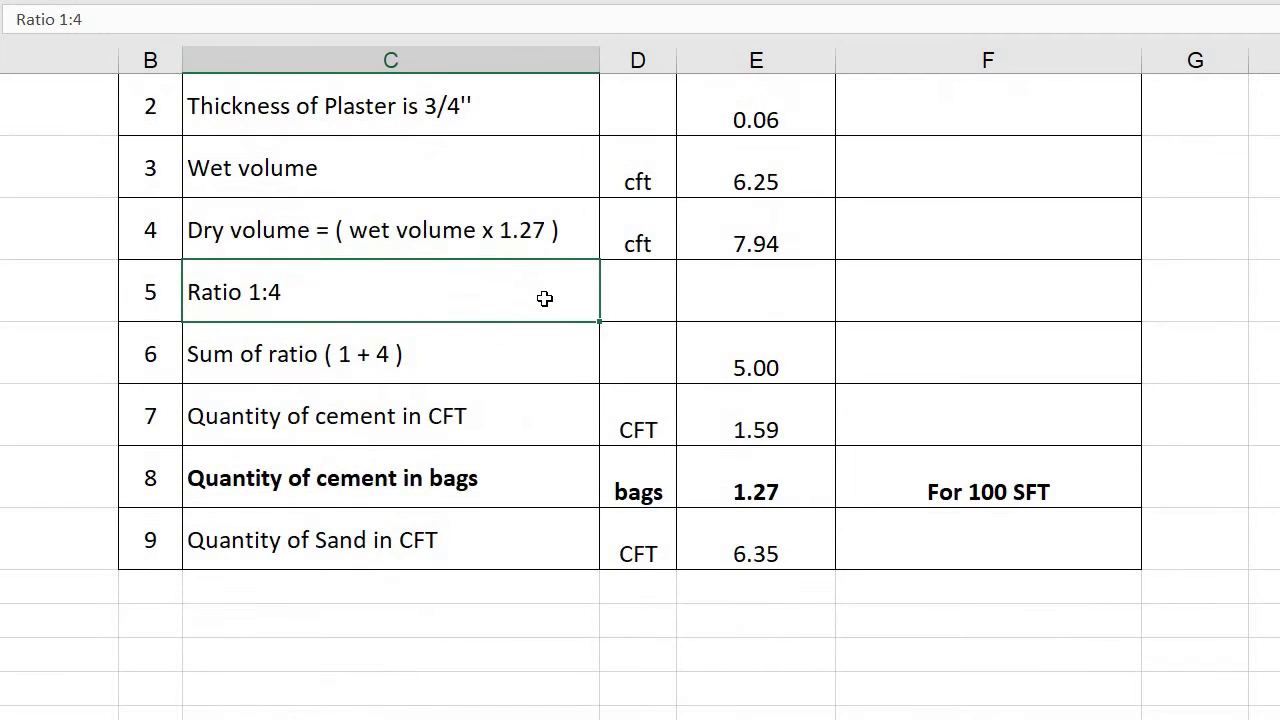
{"action": "left_click", "coordinate": [312, 353]}
{"action": "left_click", "coordinate": [357, 277]}
{"action": "left_click", "coordinate": [274, 371]}
{"action": "left_click", "coordinate": [736, 370]}
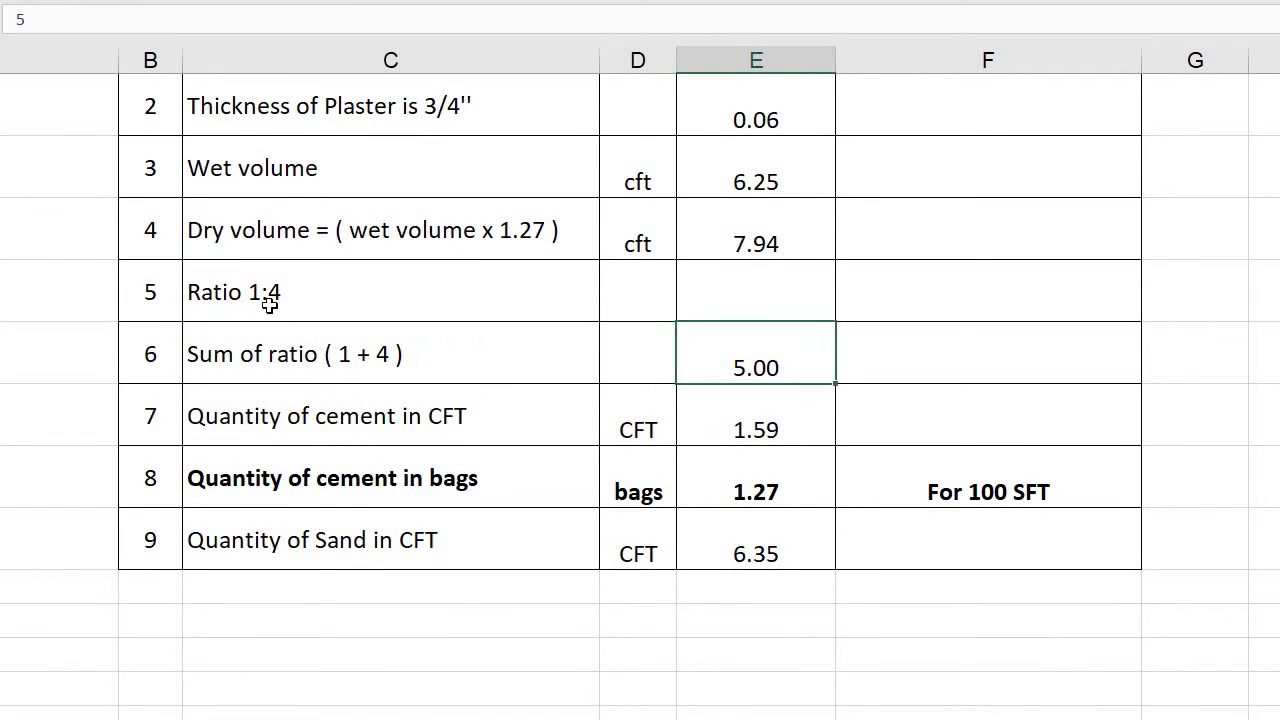
{"action": "left_click", "coordinate": [766, 280]}
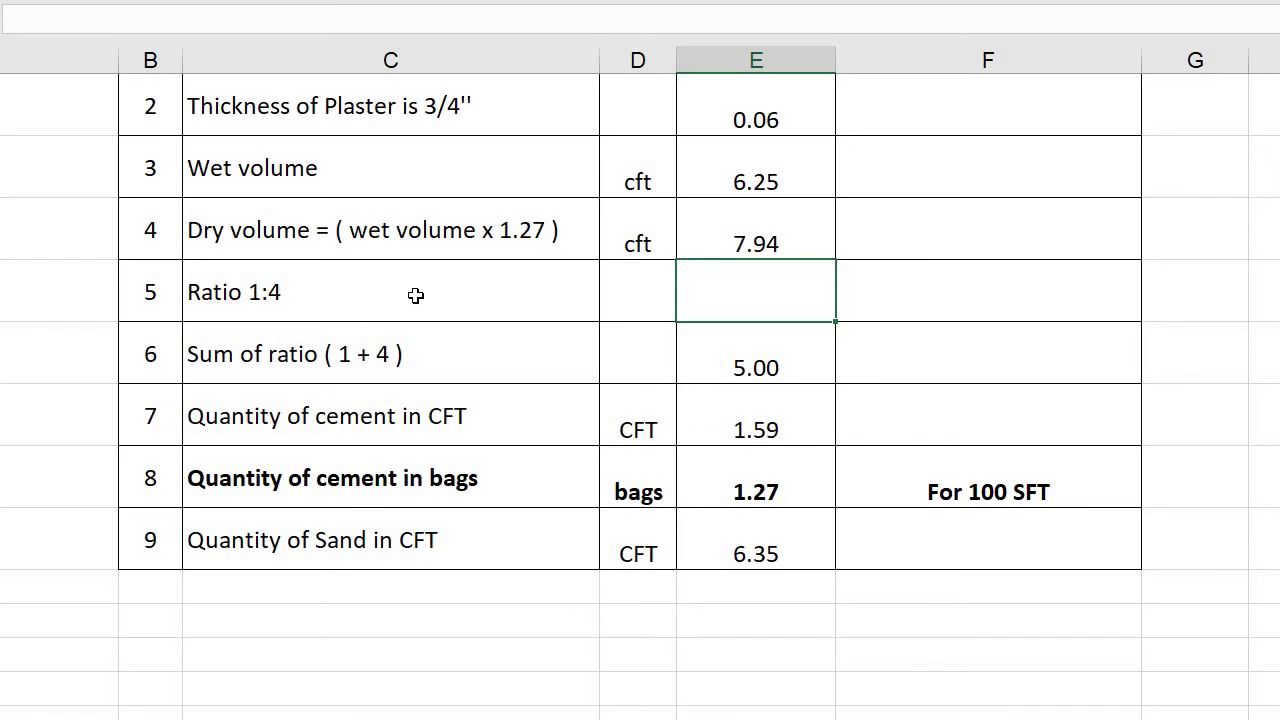
{"action": "left_click", "coordinate": [347, 357]}
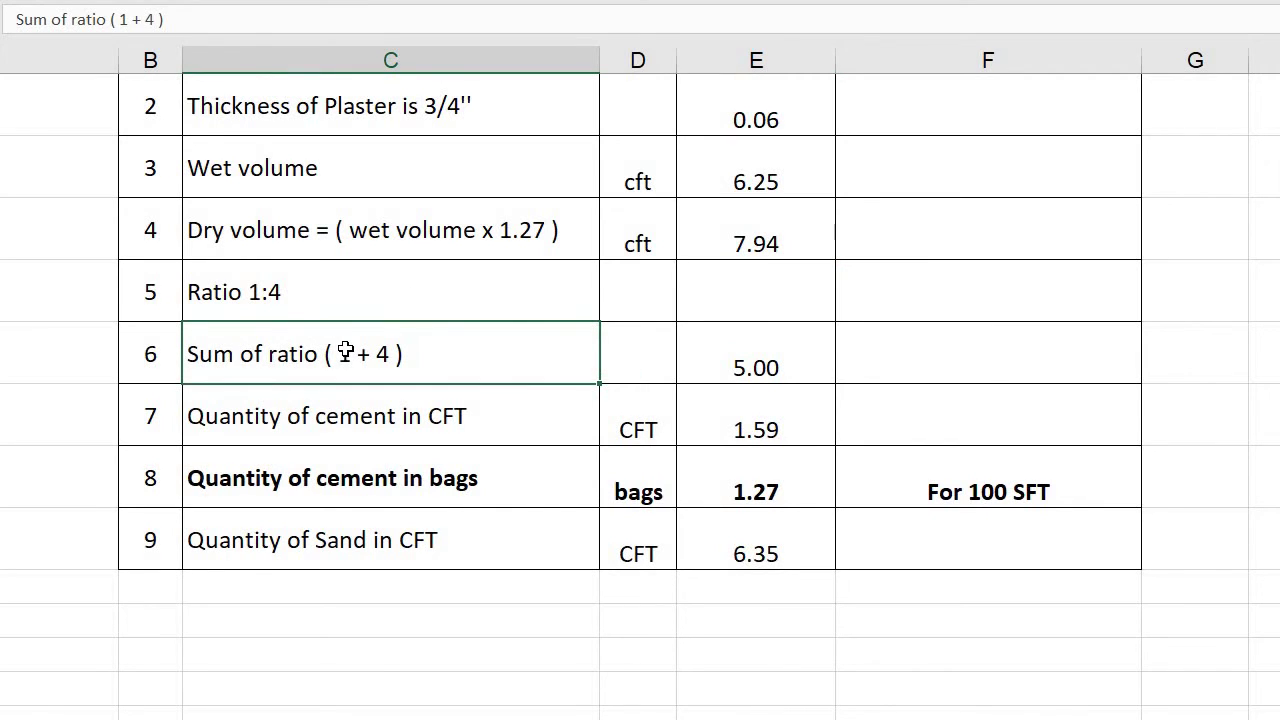
{"action": "left_click", "coordinate": [559, 297]}
{"action": "key", "text": "Down"}
{"action": "left_click", "coordinate": [749, 363]}
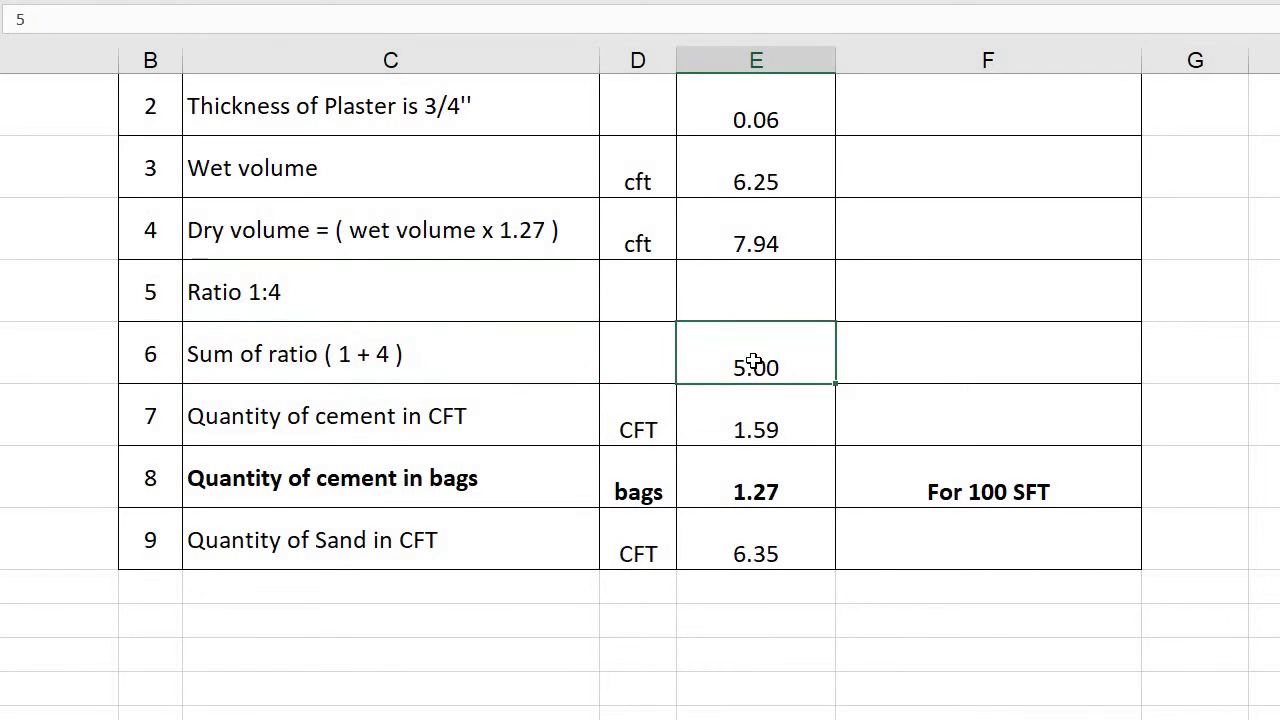
- Examine the formulas for cement quantity in CFT and in bags, comparing them with the dry volume and sum of ratio
{"action": "scroll", "coordinate": [752, 362], "scroll_direction": "up", "scroll_amount": 1}
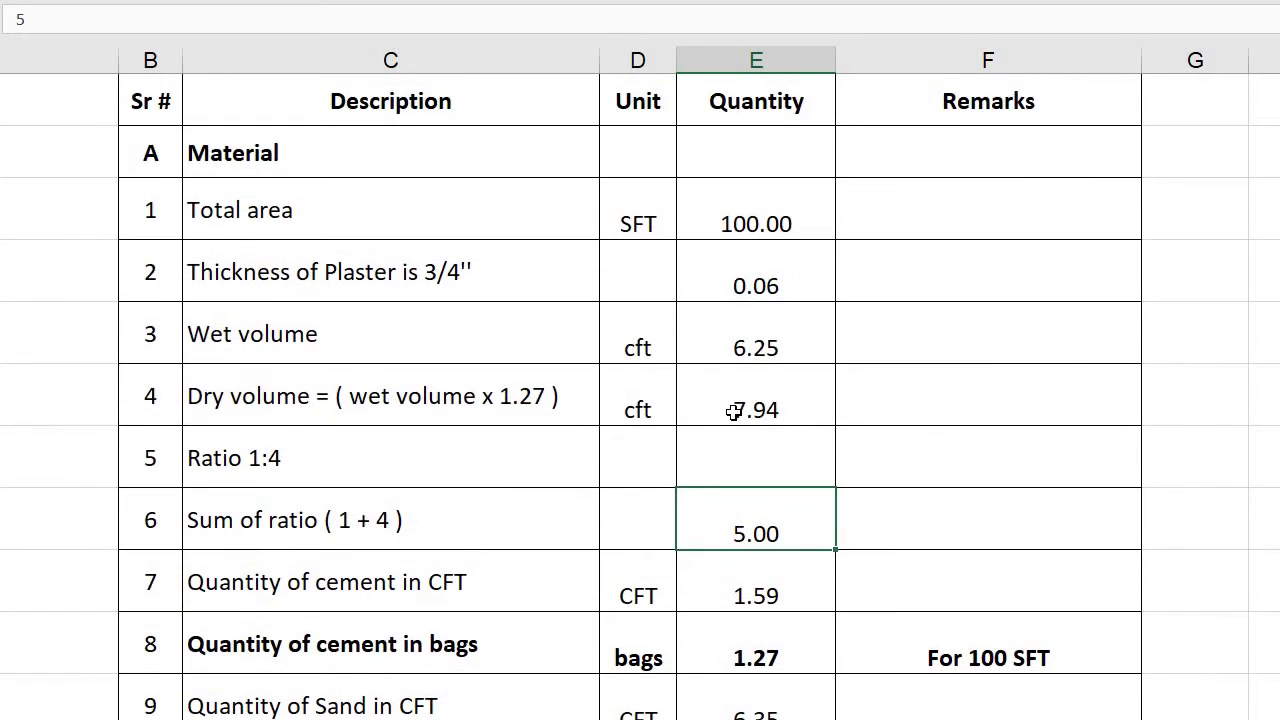
{"action": "left_click", "coordinate": [735, 411]}
{"action": "scroll", "coordinate": [740, 450], "scroll_direction": "down", "scroll_amount": 1}
{"action": "left_click", "coordinate": [750, 363]}
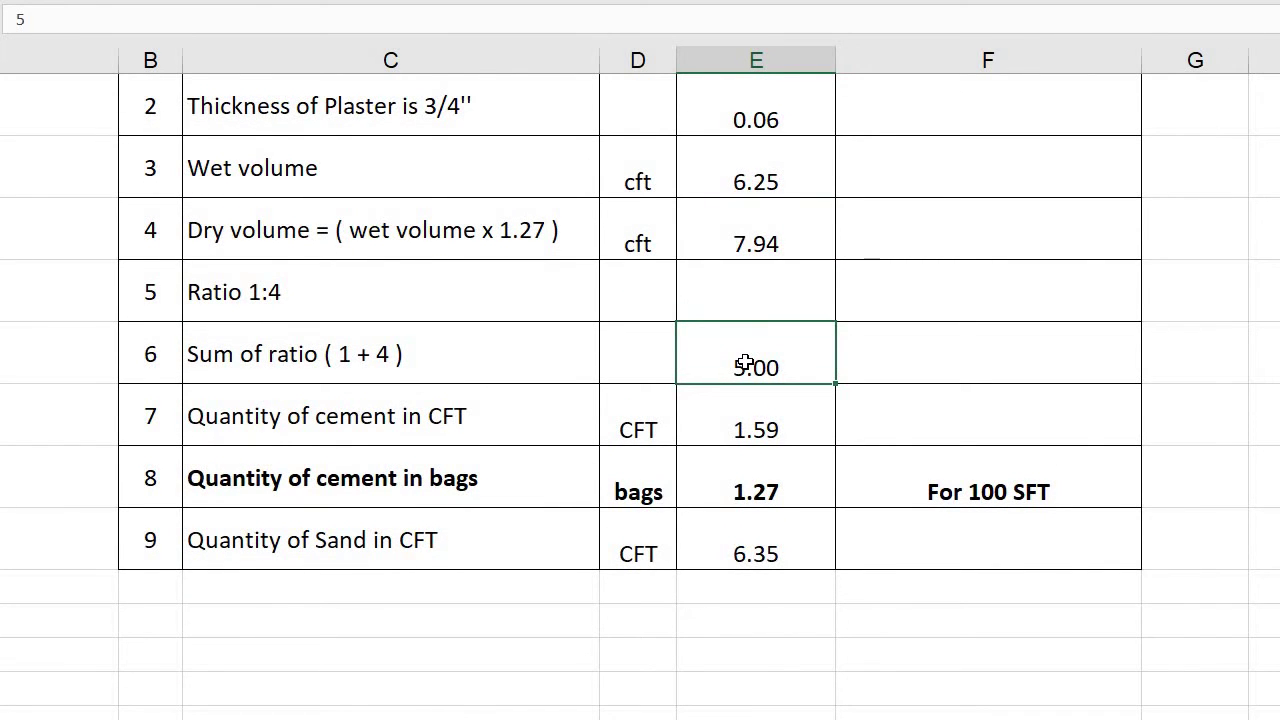
{"action": "left_click", "coordinate": [500, 418]}
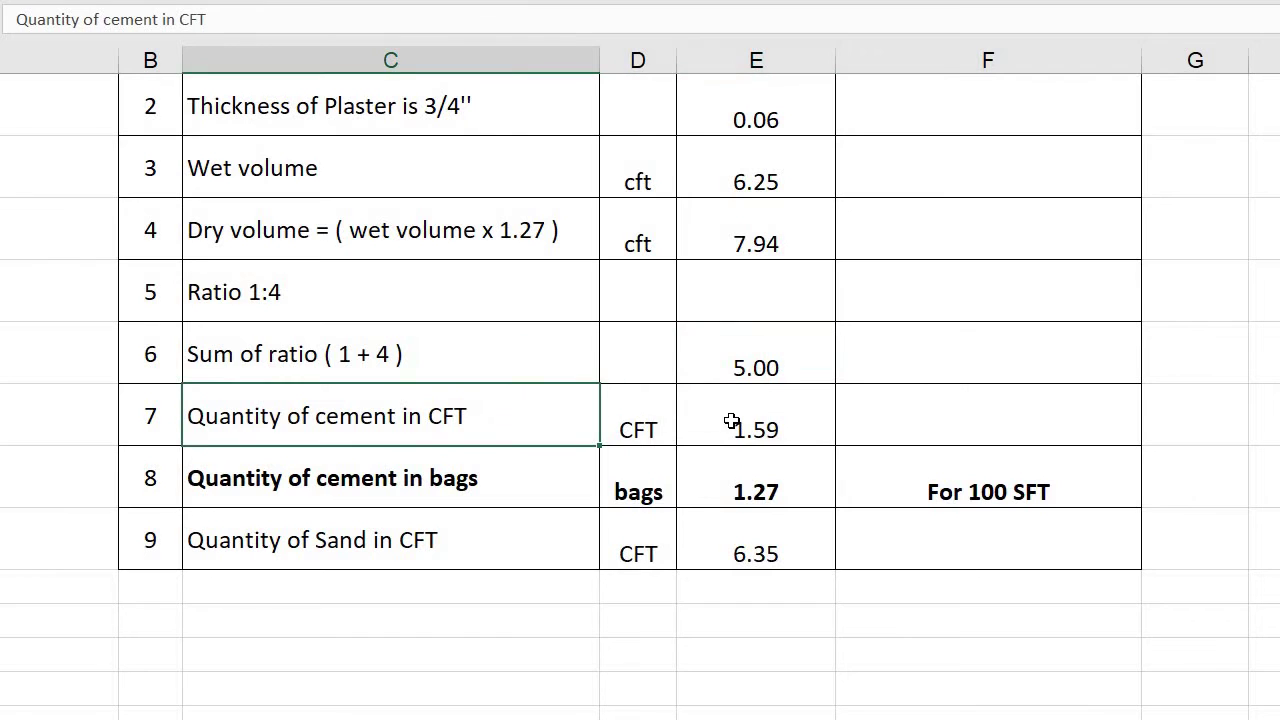
{"action": "double_click", "coordinate": [763, 420]}
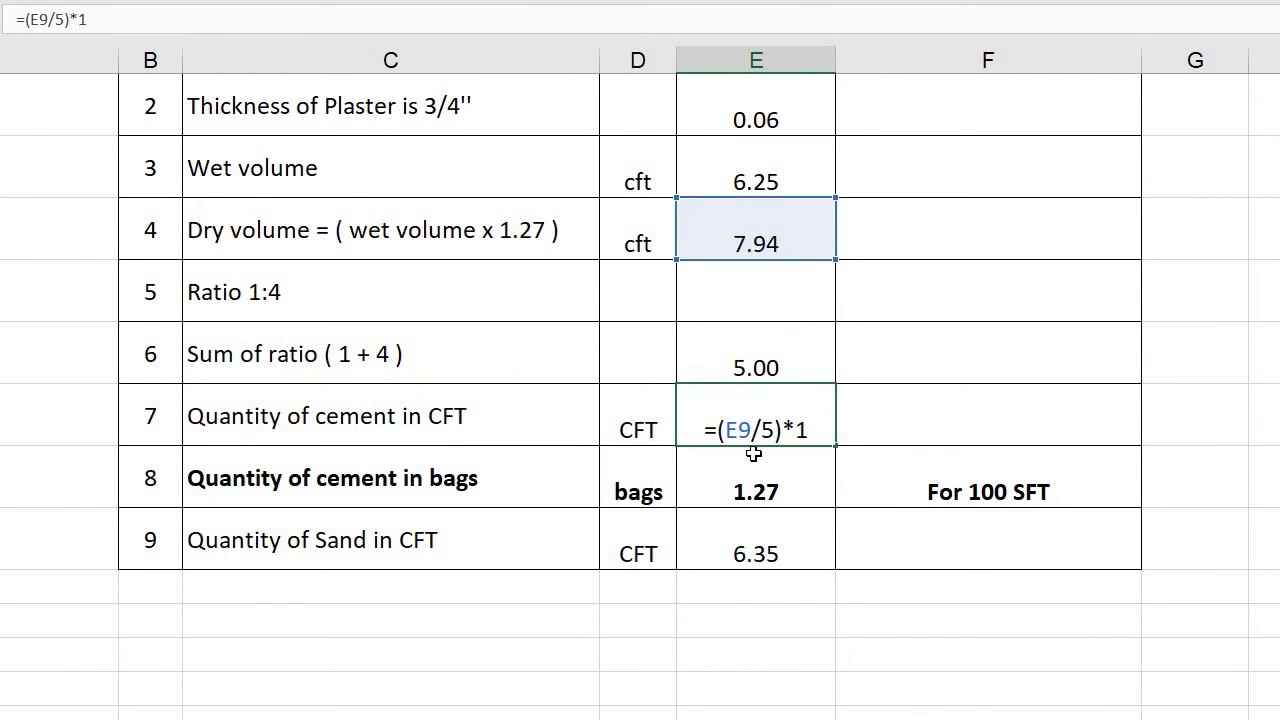
{"action": "left_click", "coordinate": [775, 430]}
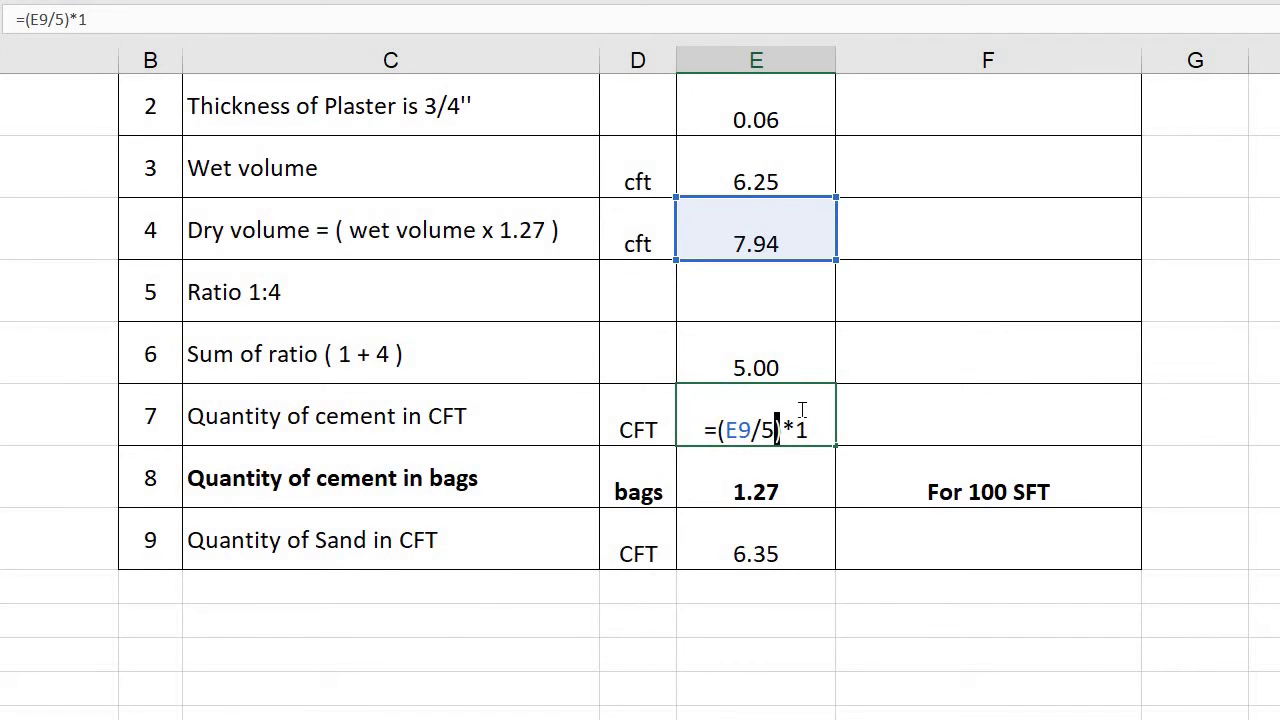
{"action": "key", "text": "Return"}
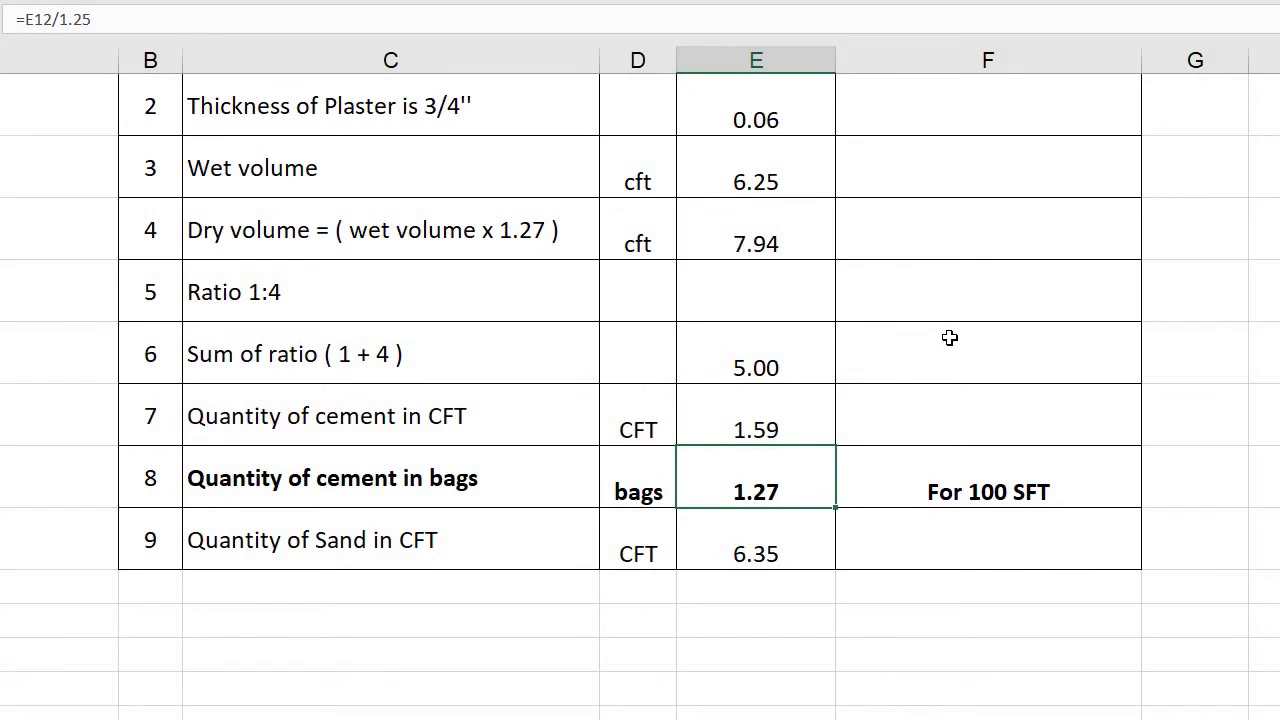
{"action": "left_click", "coordinate": [794, 411]}
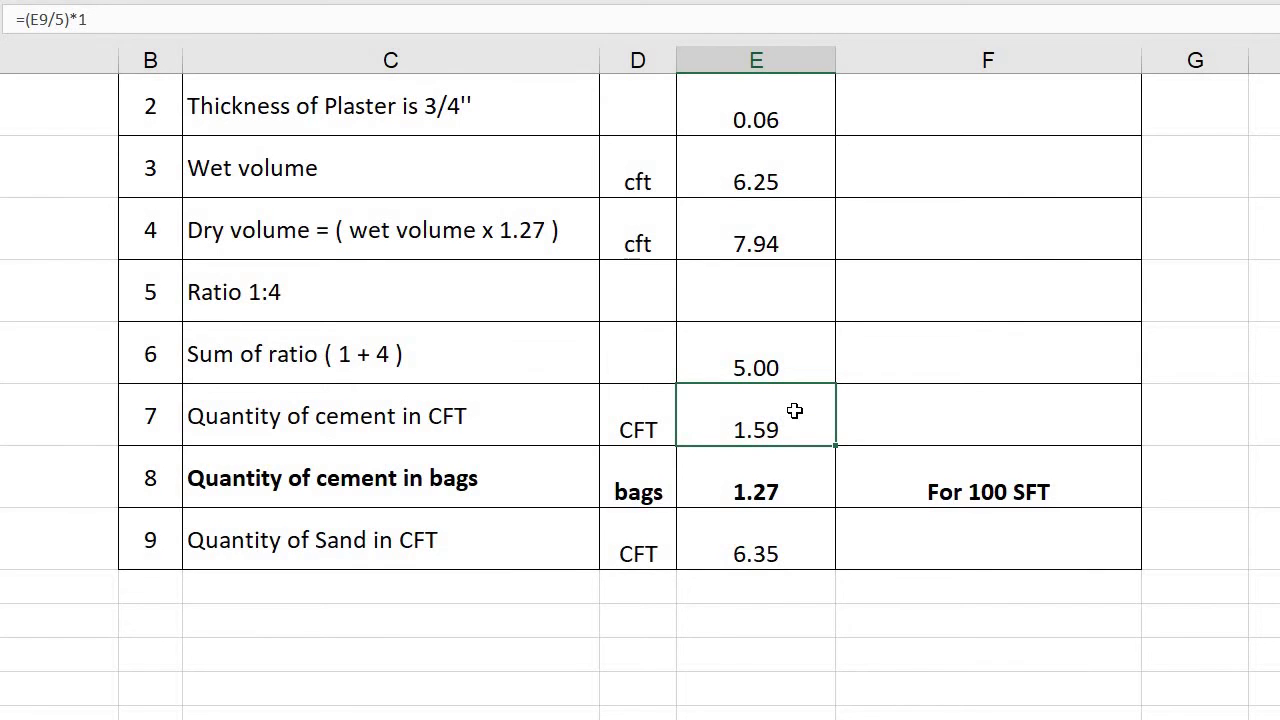
{"action": "left_click", "coordinate": [789, 483]}
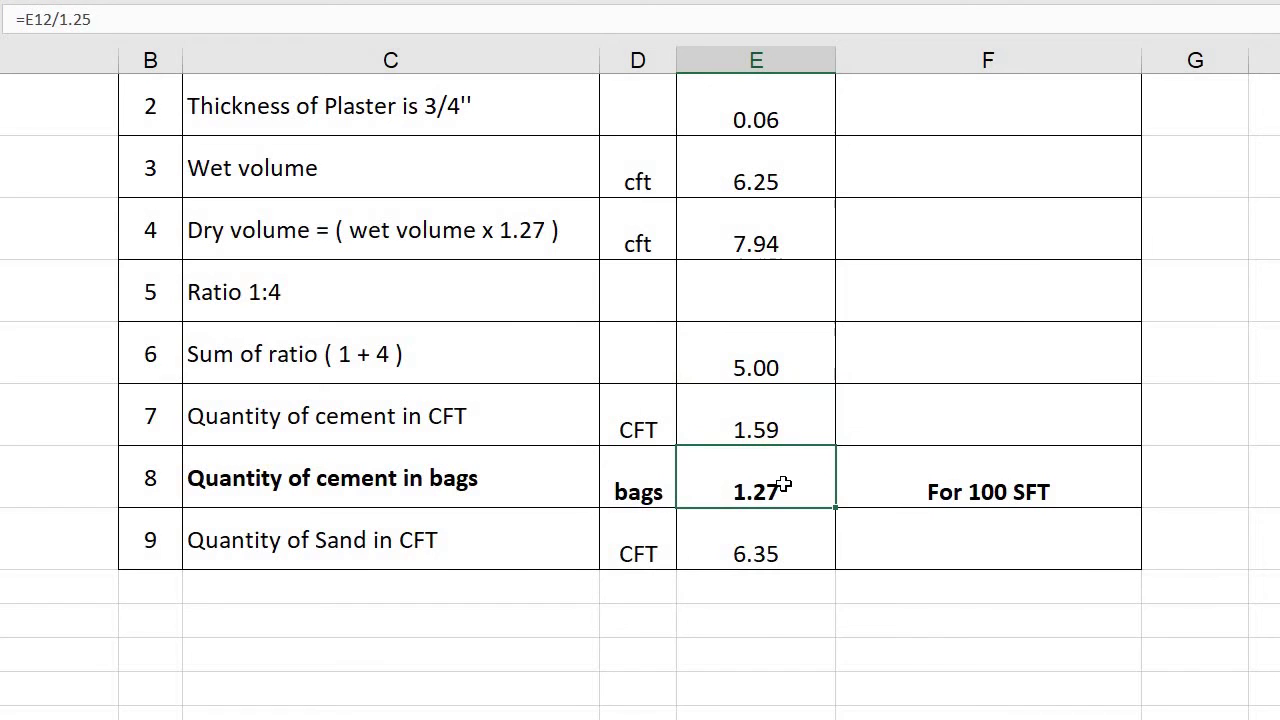
- Inspect the cement-in-bags formula against the cement CFT quantity and fill the bags quantity cell with yellow
{"action": "left_click", "coordinate": [801, 405]}
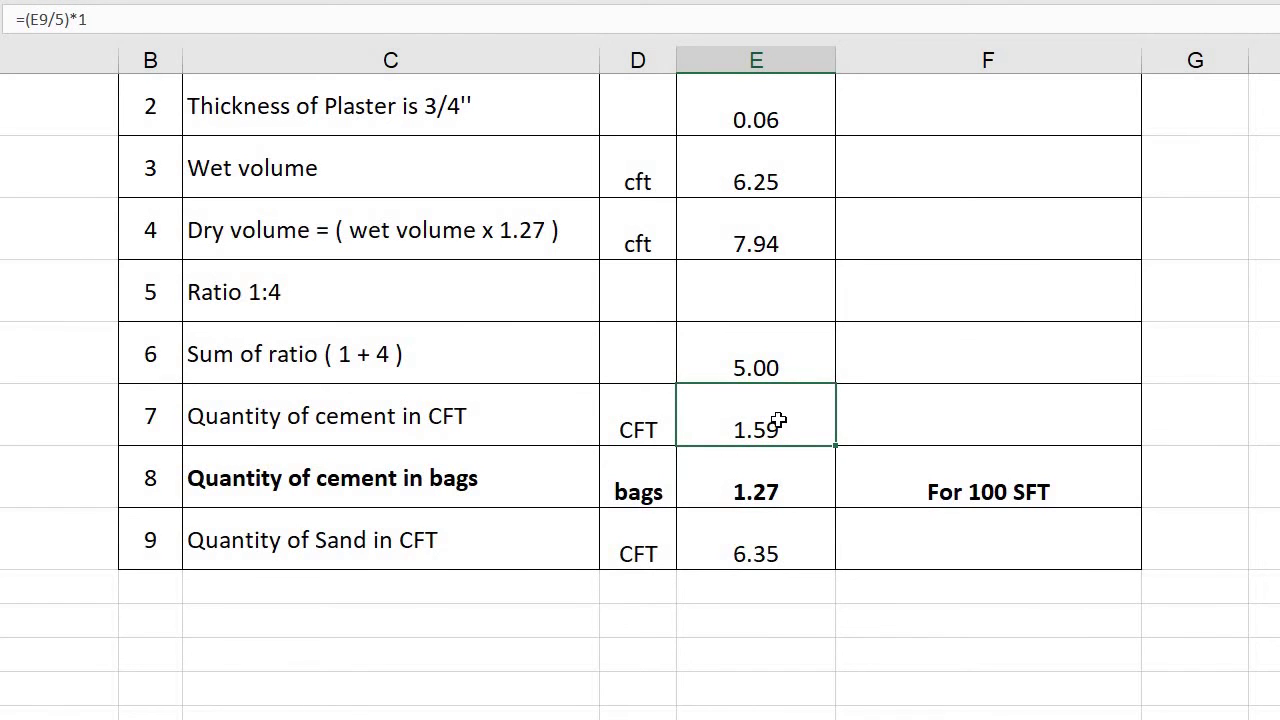
{"action": "left_click", "coordinate": [789, 479]}
{"action": "double_click", "coordinate": [789, 477]}
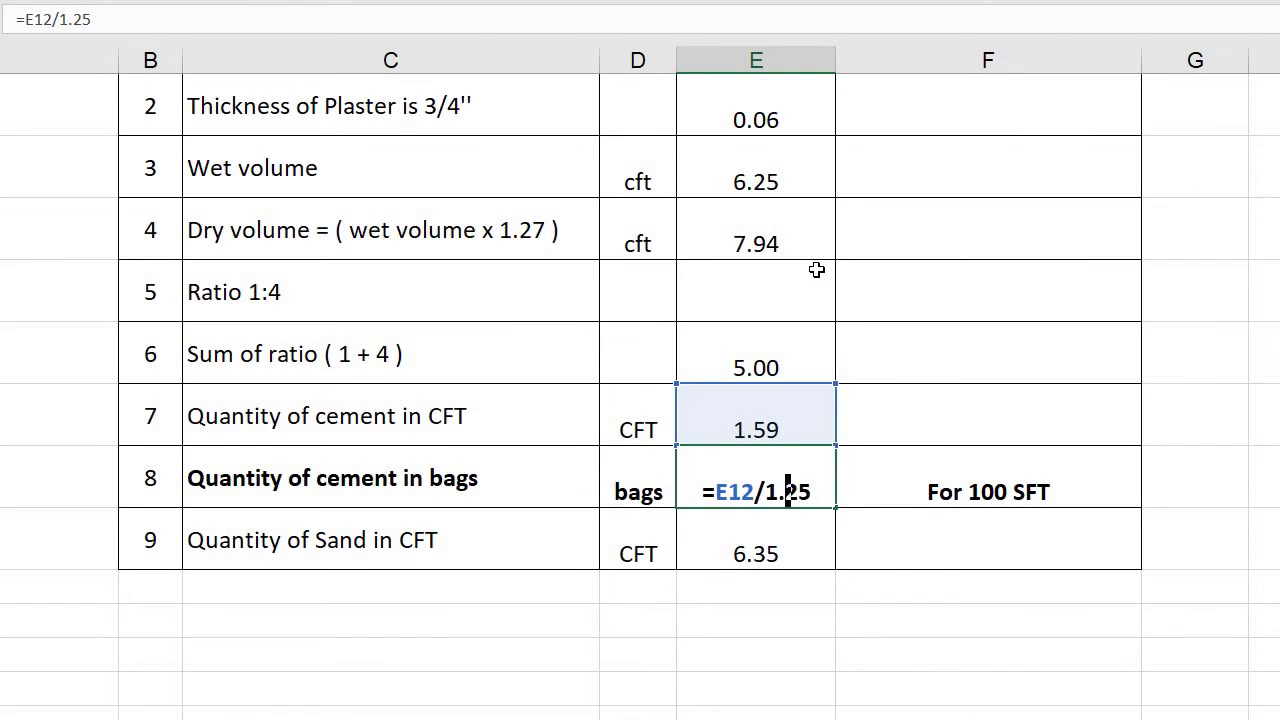
{"action": "key", "text": "Return"}
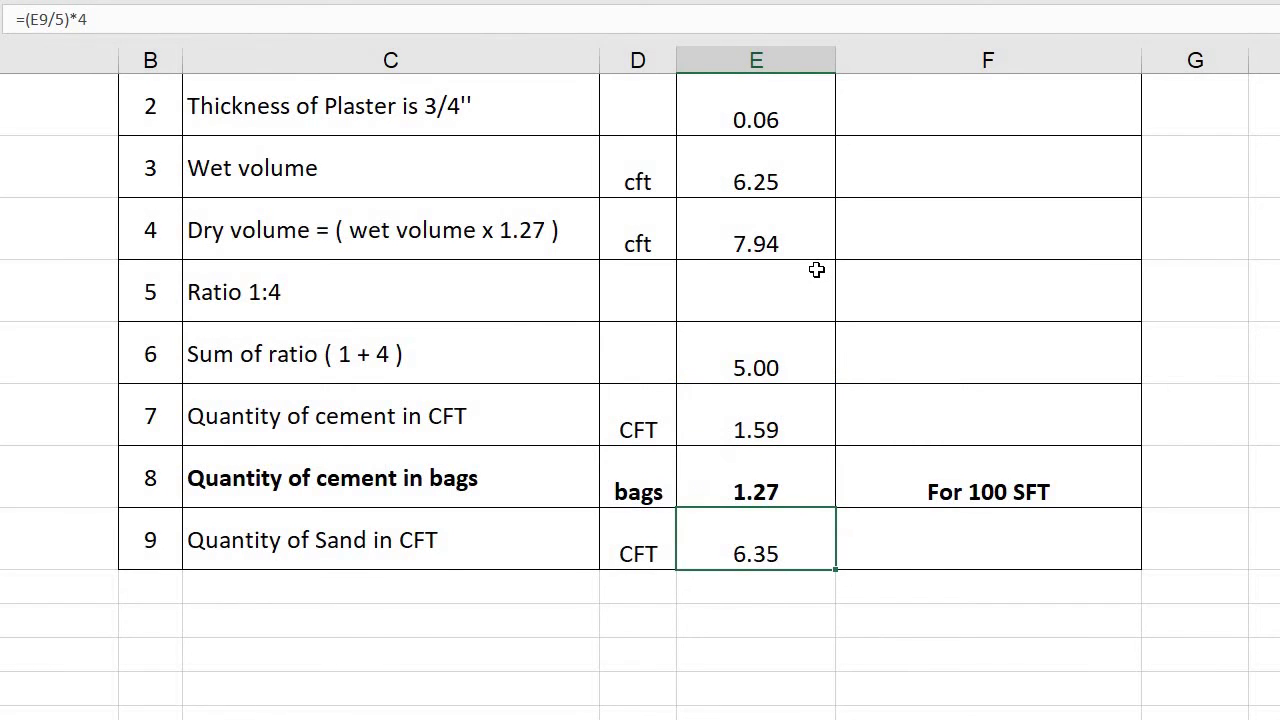
{"action": "left_click", "coordinate": [796, 483]}
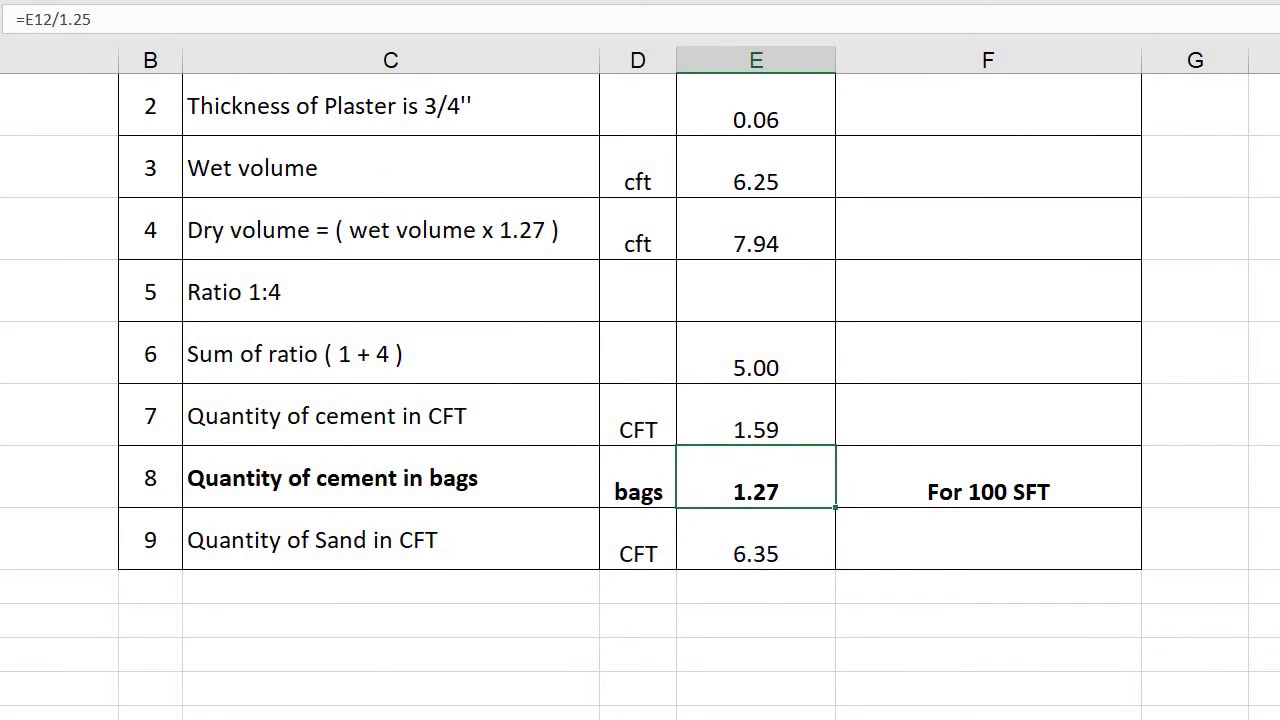
{"action": "left_click", "coordinate": [141, 100]}
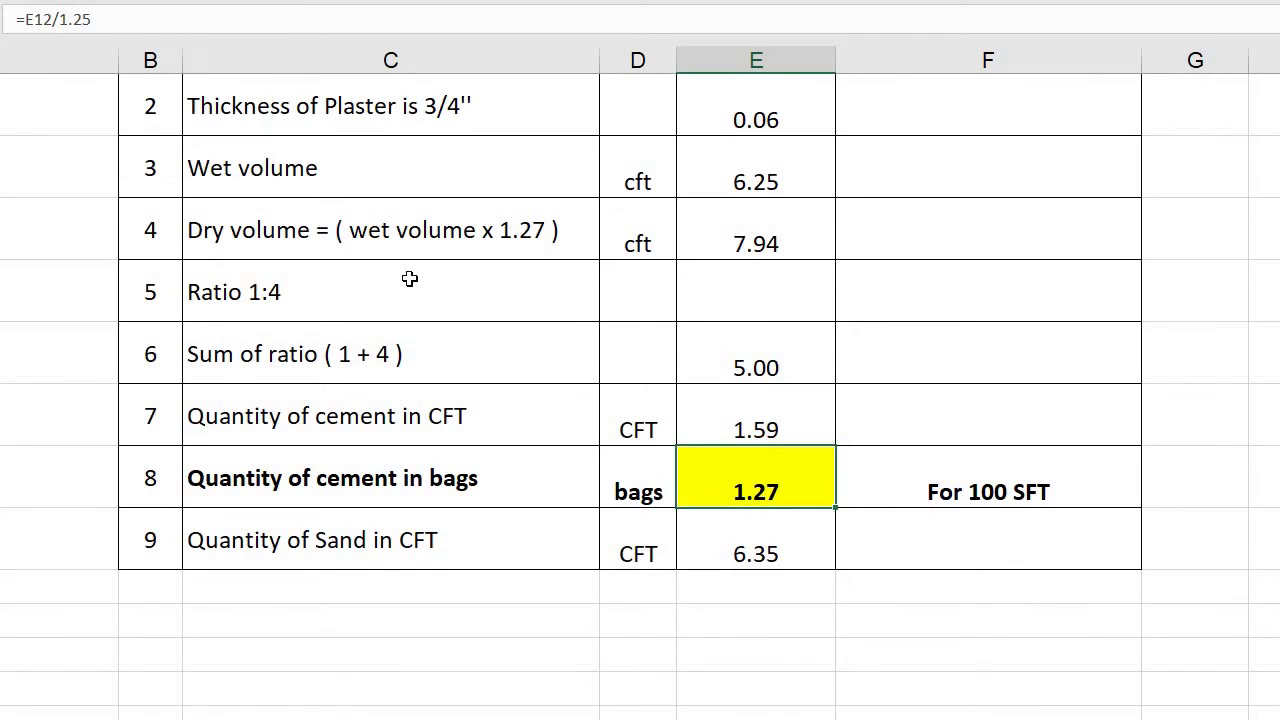
- Compare the cement quantity in CFT with the Quantity of cement in bags row
{"action": "left_click", "coordinate": [758, 422]}
{"action": "left_click", "coordinate": [425, 488]}
{"action": "left_click", "coordinate": [796, 469]}
- Inspect the formula for Quantity of Sand in CFT and fill its quantity cell with yellow
{"action": "left_click", "coordinate": [498, 548]}
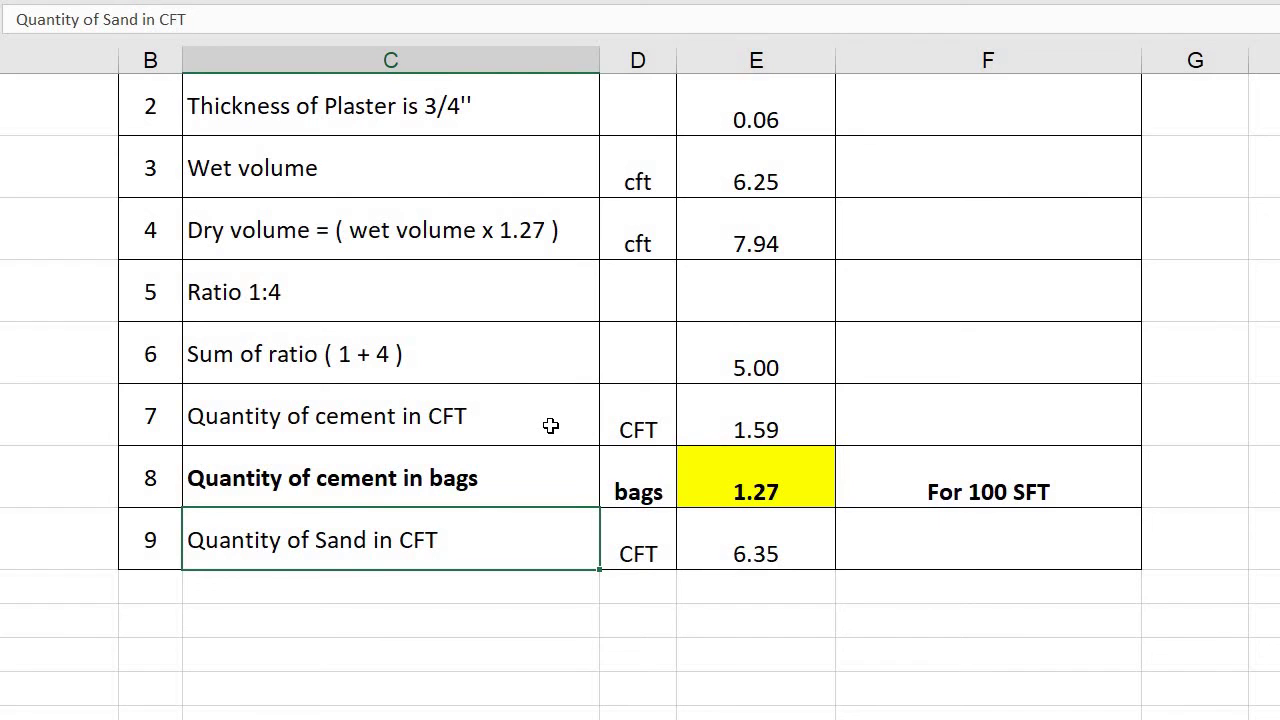
{"action": "double_click", "coordinate": [790, 556]}
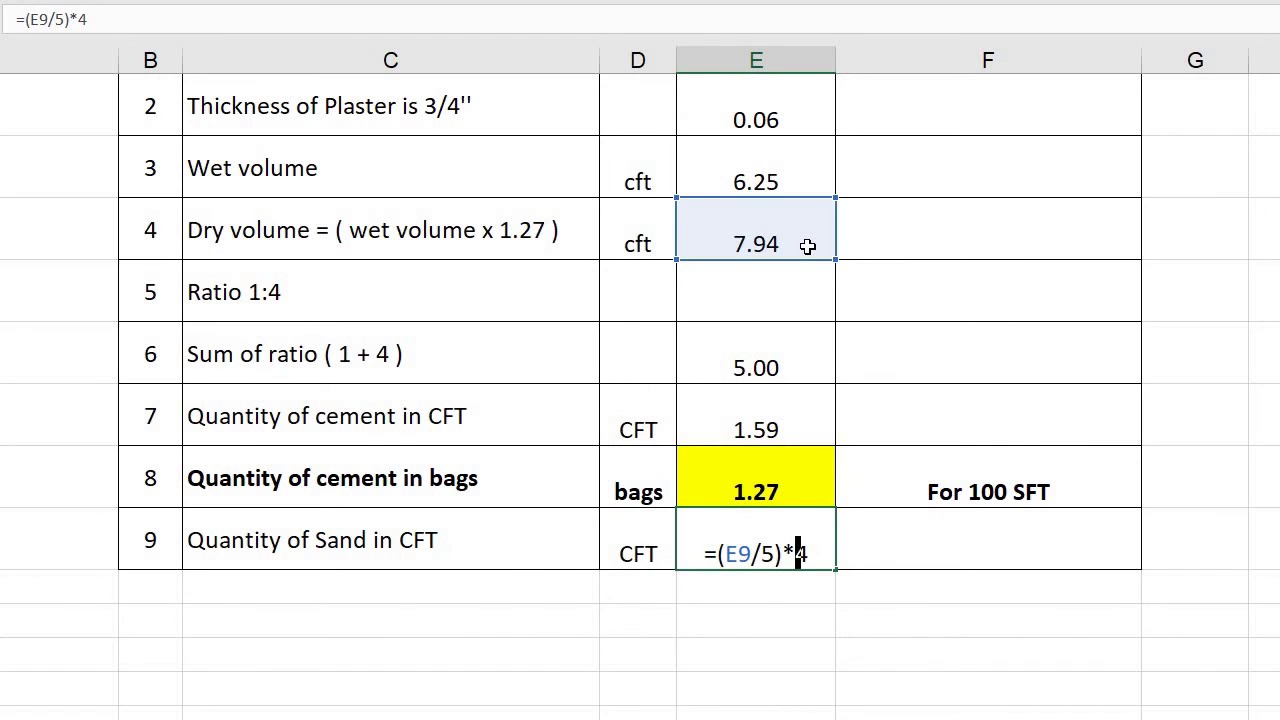
{"action": "key", "text": "Return"}
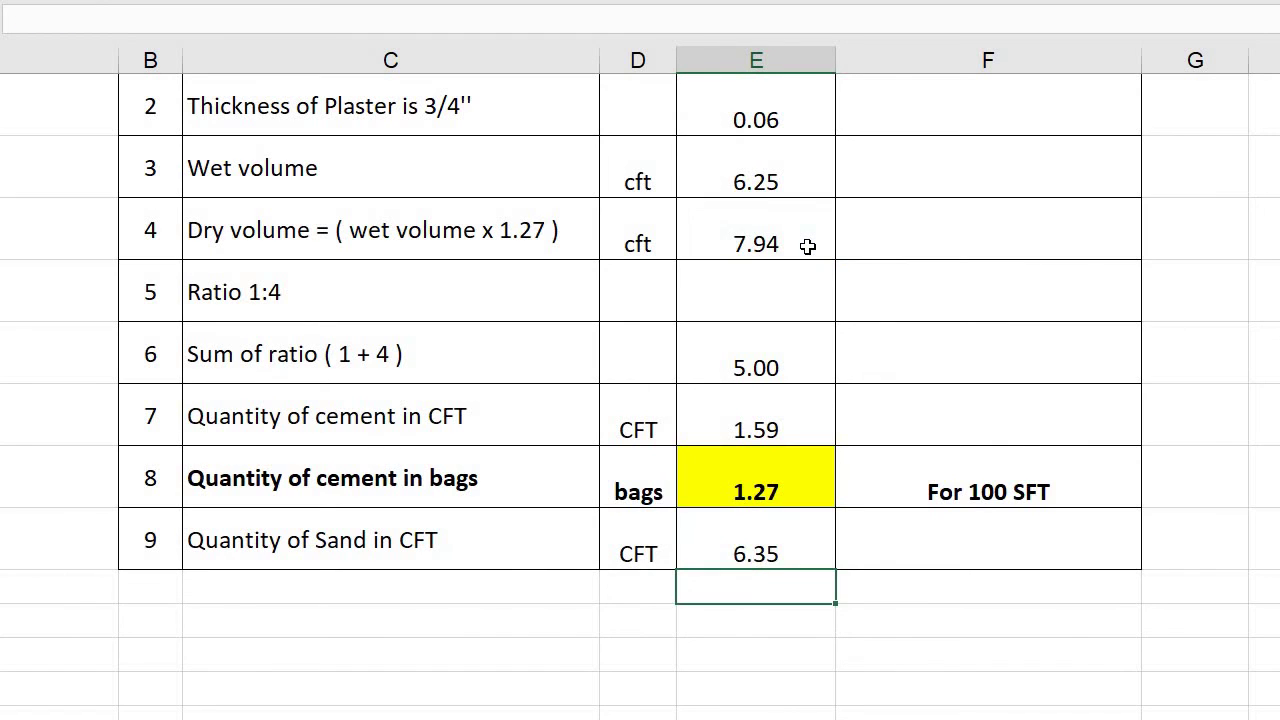
{"action": "left_click", "coordinate": [776, 548]}
{"action": "key", "text": "F4"}
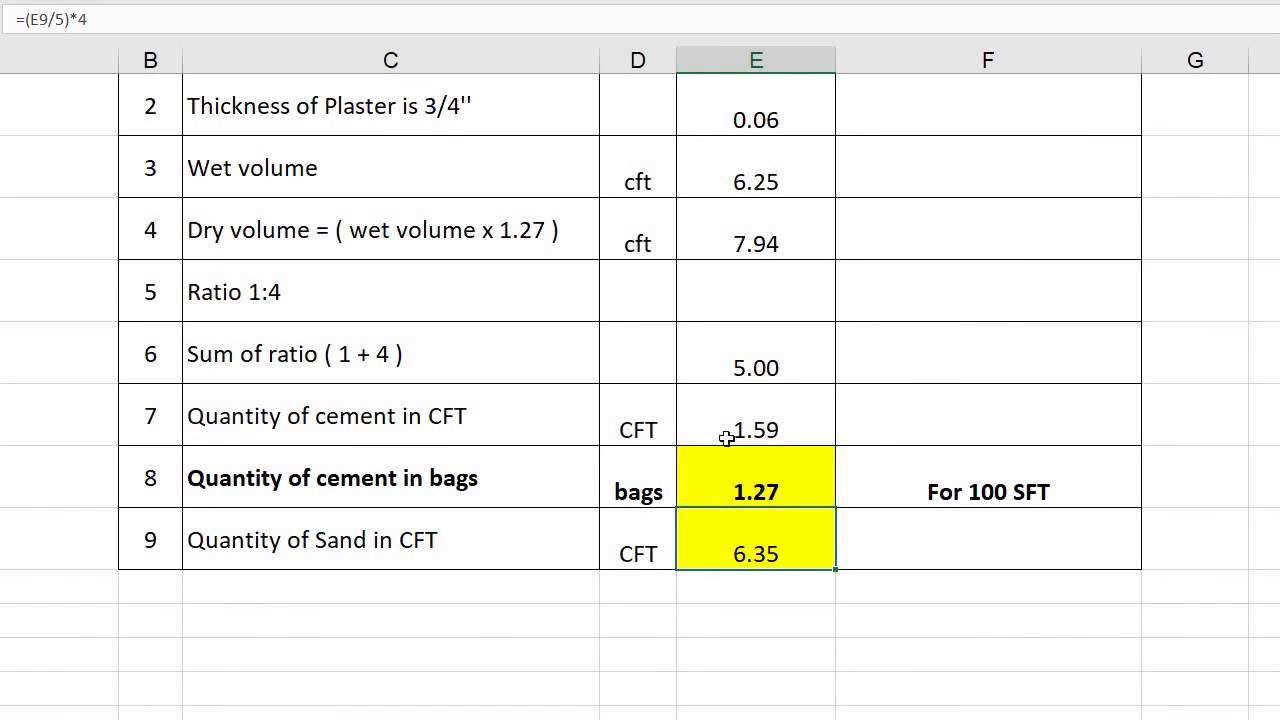
- Review the cement bags quantity against the Ratio 1:4 row and the sheet's plaster thickness and ratio heading
{"action": "left_click", "coordinate": [733, 488]}
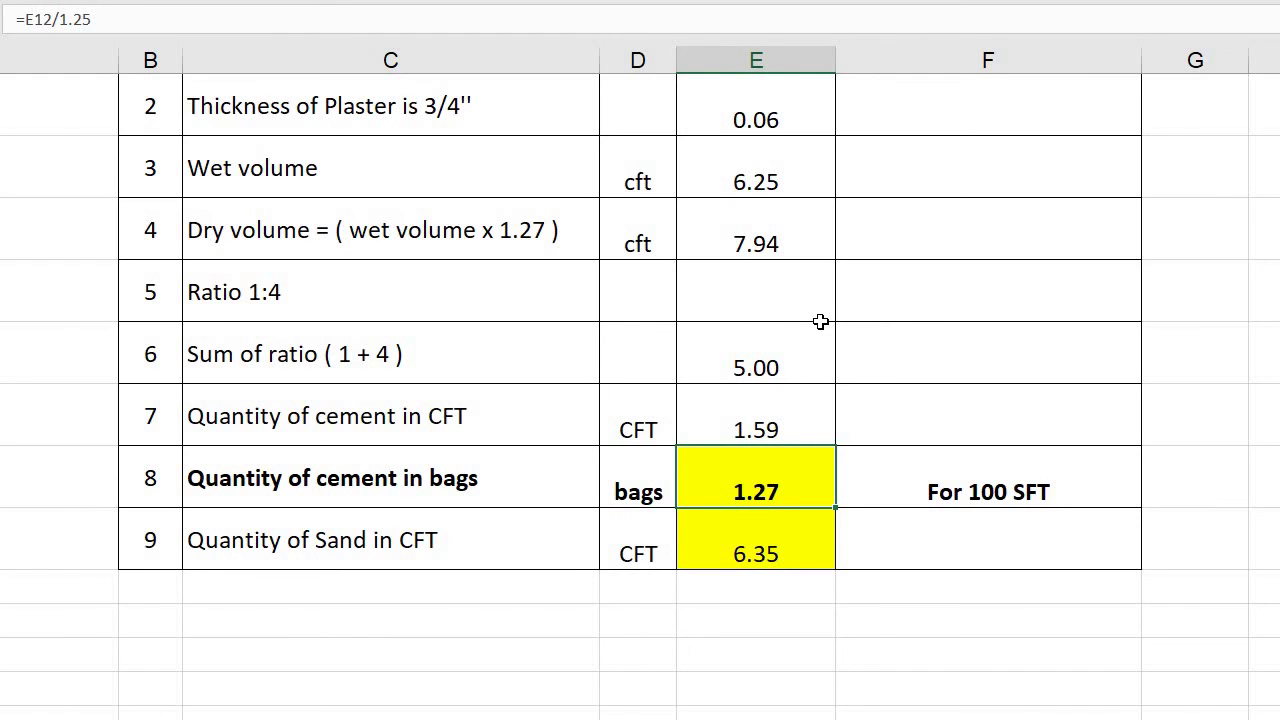
{"action": "left_click", "coordinate": [376, 331]}
{"action": "left_click", "coordinate": [396, 296]}
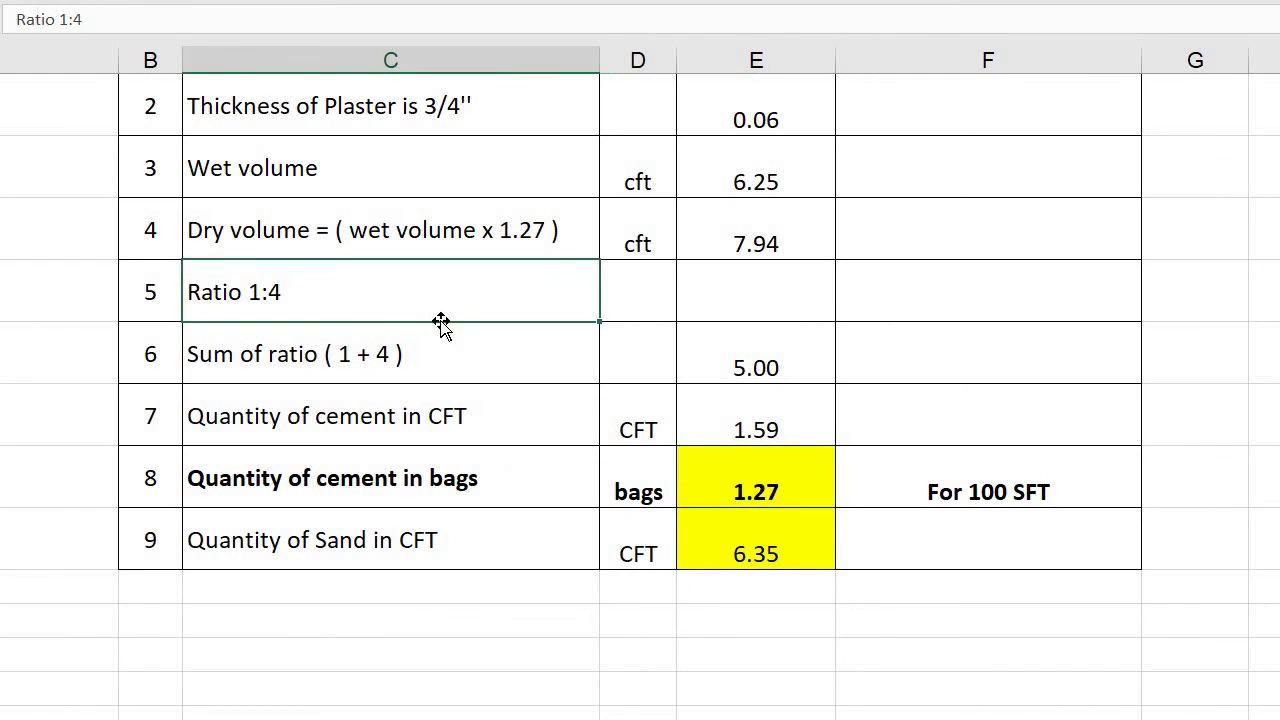
{"action": "scroll", "coordinate": [441, 325], "scroll_direction": "up", "scroll_amount": 2}
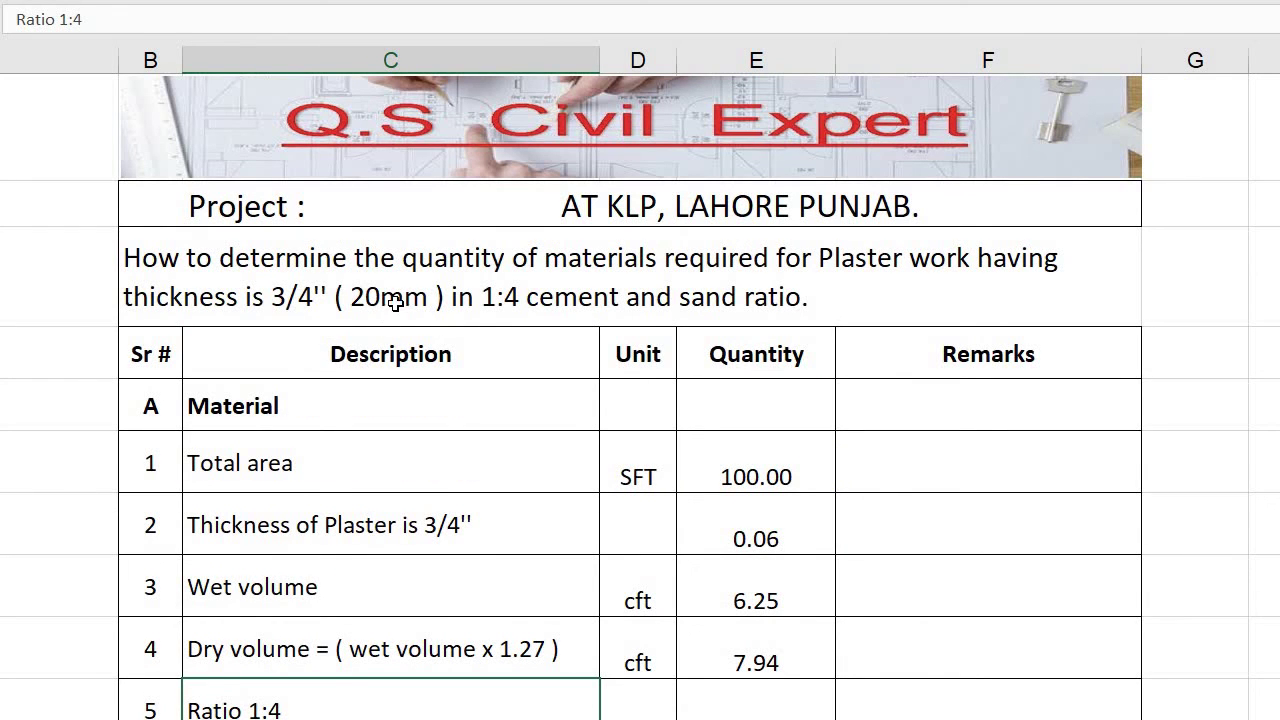
{"action": "scroll", "coordinate": [396, 303], "scroll_direction": "down", "scroll_amount": 2}
{"action": "scroll", "coordinate": [903, 551], "scroll_direction": "down", "scroll_amount": 2}
{"action": "scroll", "coordinate": [814, 423], "scroll_direction": "down", "scroll_amount": 1}
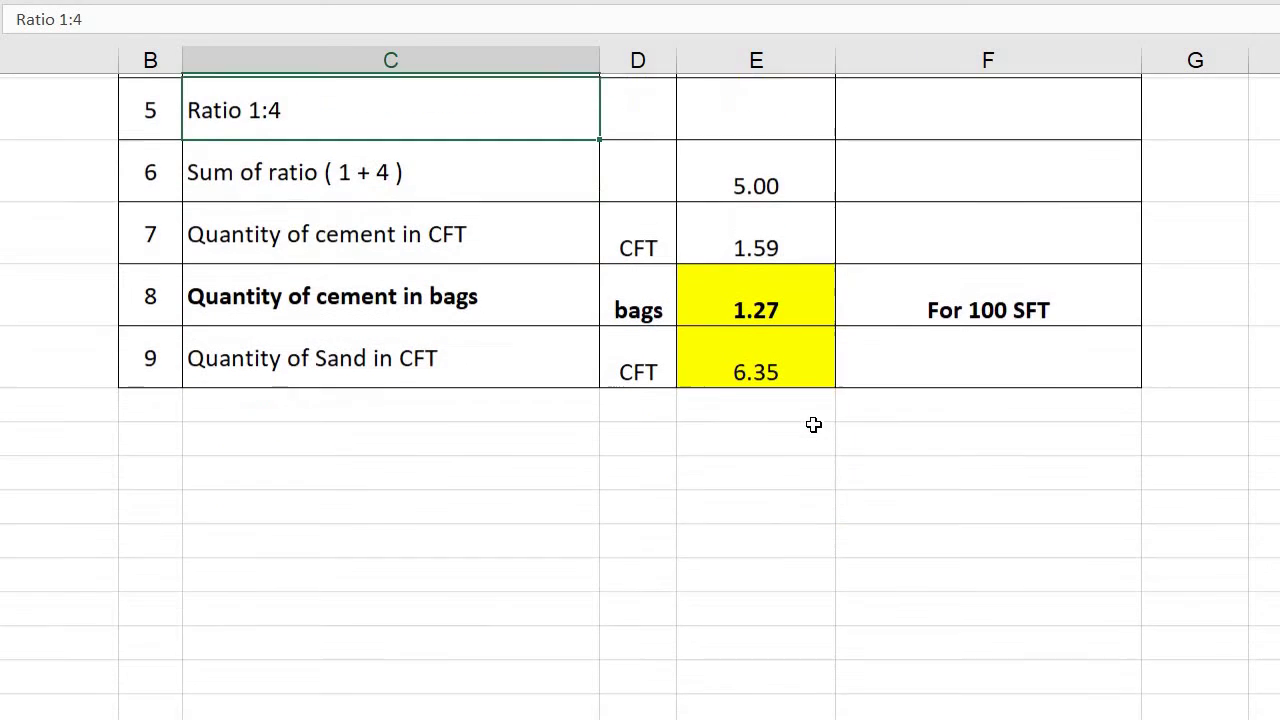
- Review the highlighted cement bags and sand quantities with their row labels and formulas, ending at the sheet's heading
{"action": "left_click", "coordinate": [765, 434]}
{"action": "left_click", "coordinate": [395, 300]}
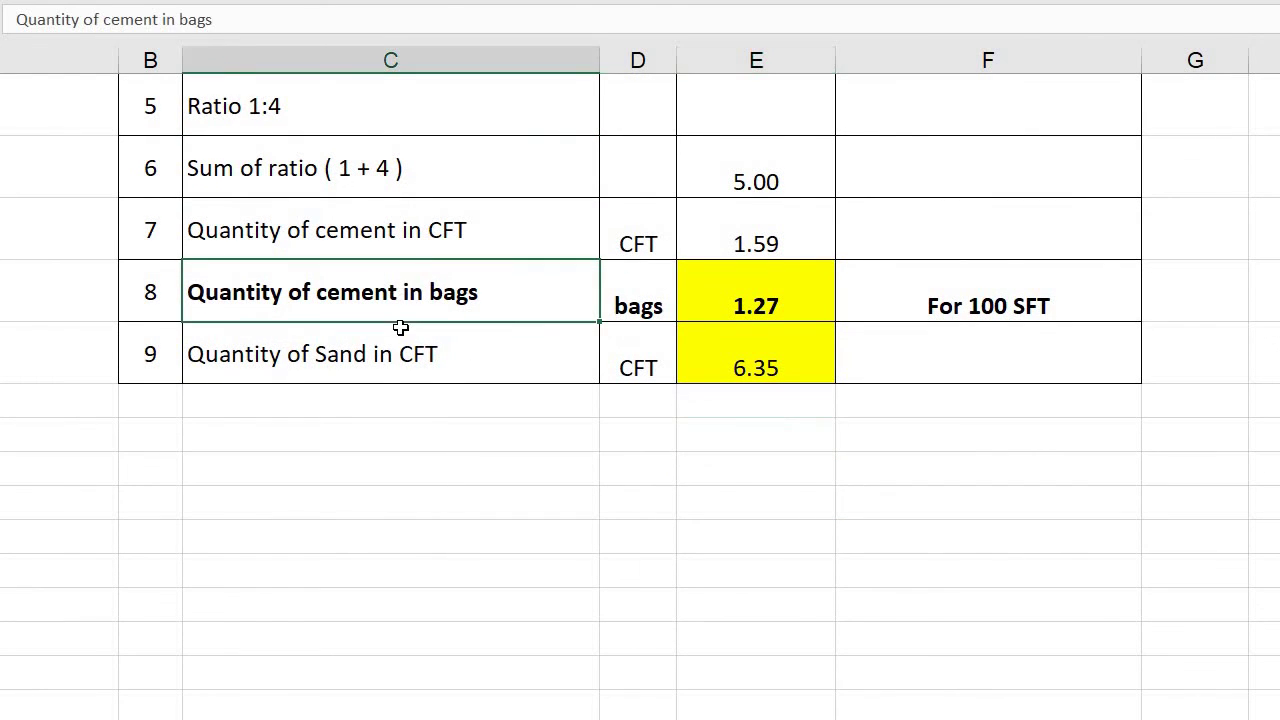
{"action": "left_click", "coordinate": [400, 329]}
{"action": "left_click", "coordinate": [550, 307]}
{"action": "left_click", "coordinate": [749, 305]}
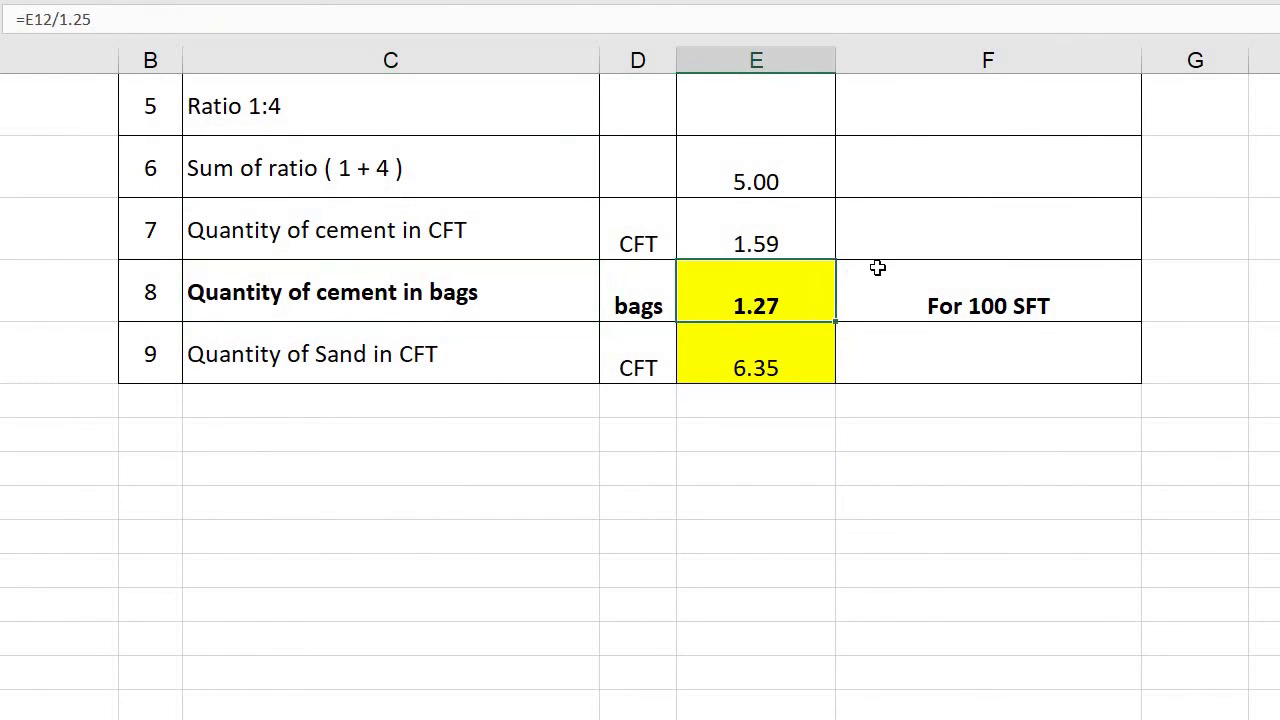
{"action": "left_click", "coordinate": [879, 266]}
{"action": "left_click", "coordinate": [318, 360]}
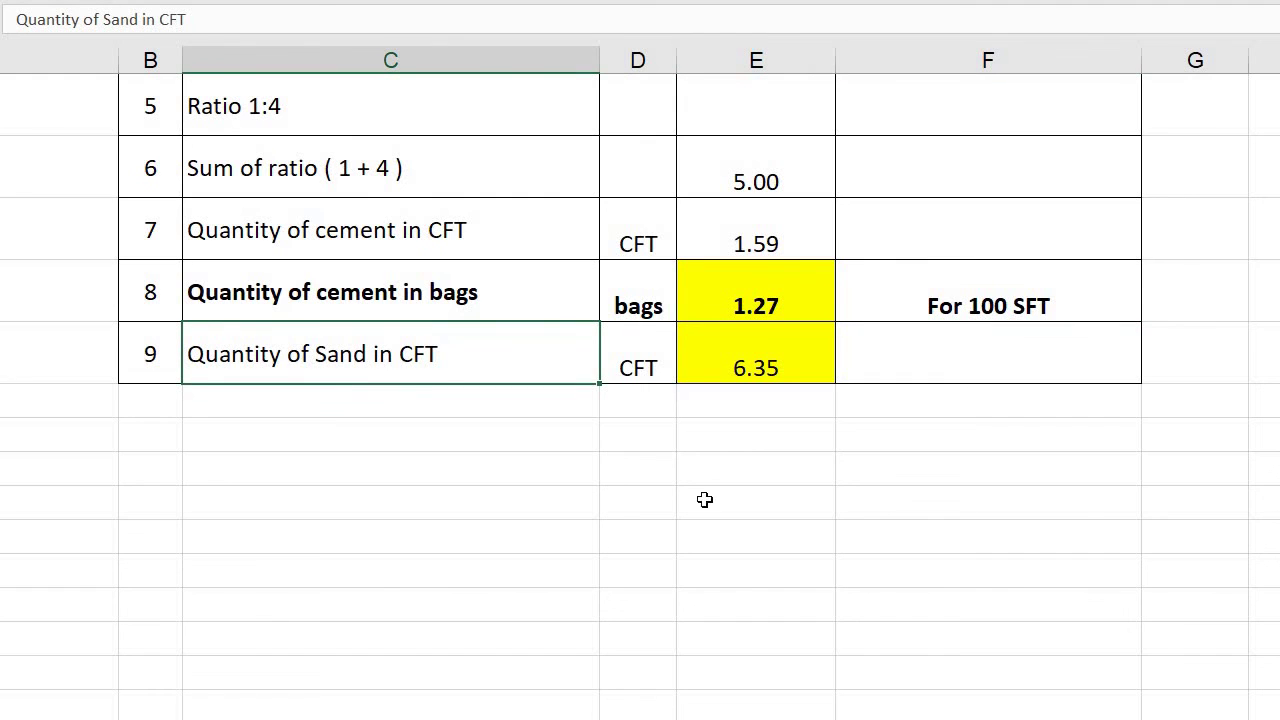
{"action": "left_click", "coordinate": [732, 396]}
{"action": "left_click", "coordinate": [743, 345]}
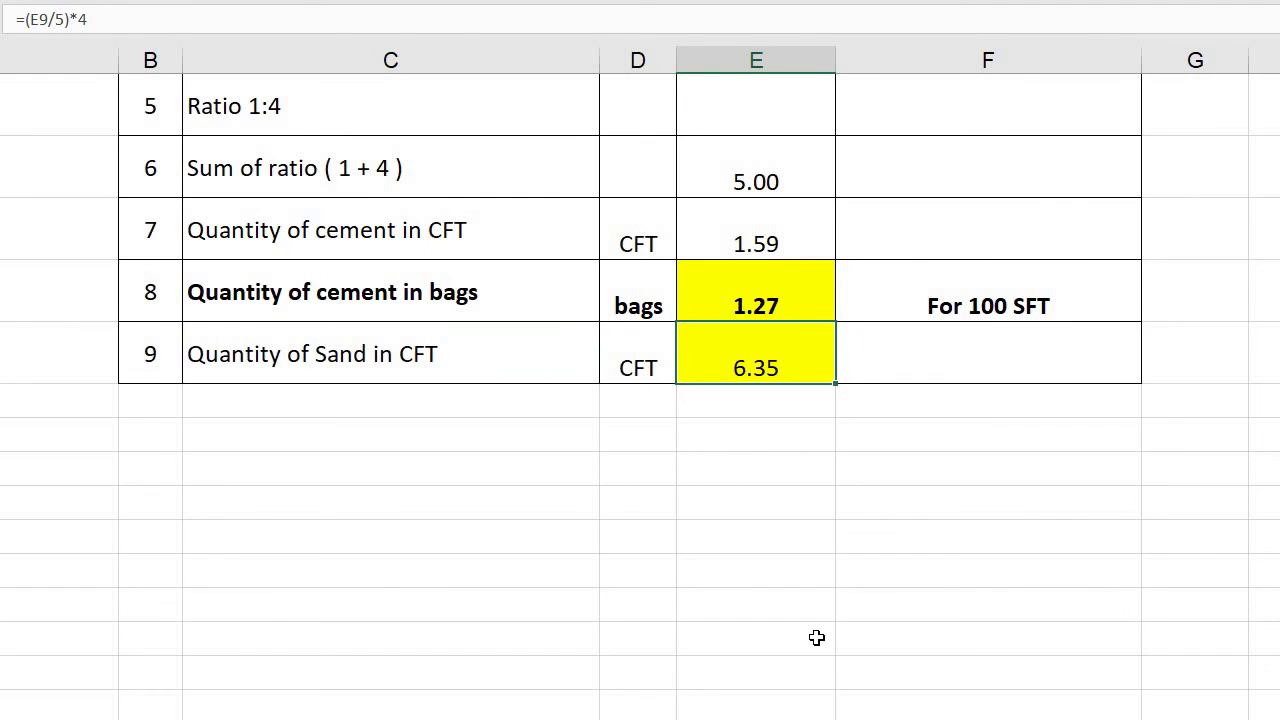
{"action": "scroll", "coordinate": [775, 525], "scroll_direction": "up", "scroll_amount": 3}
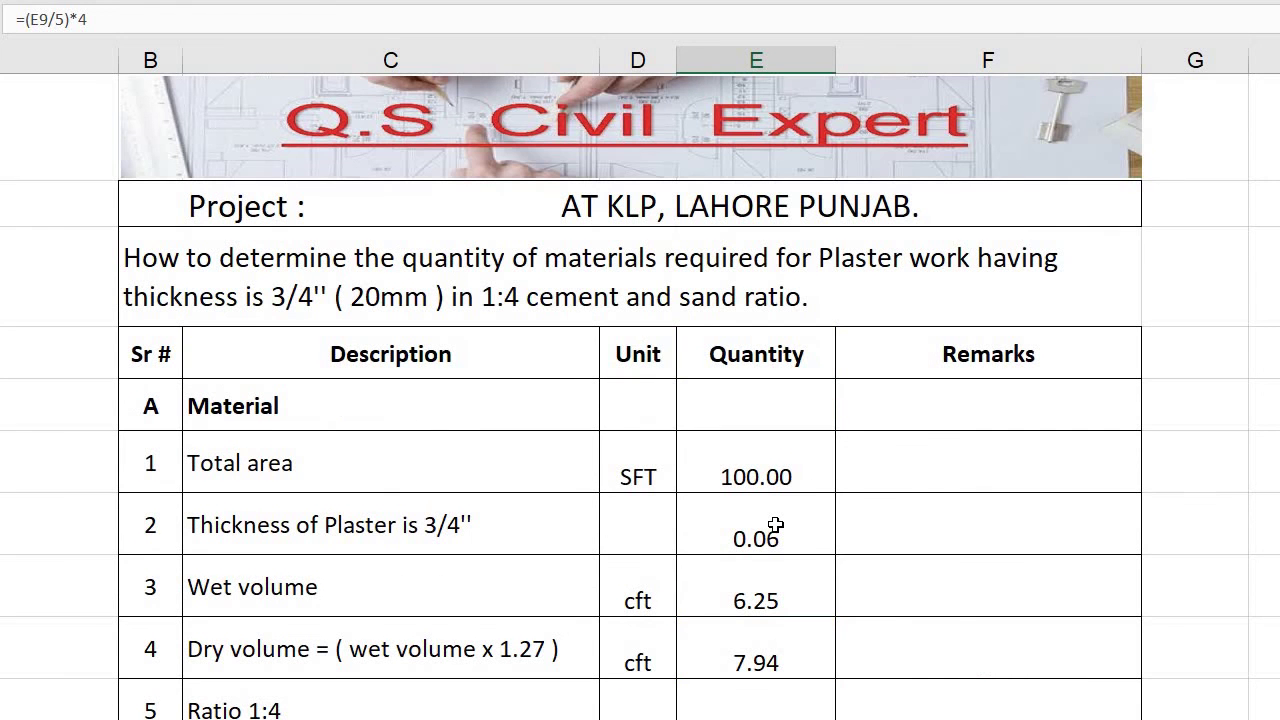